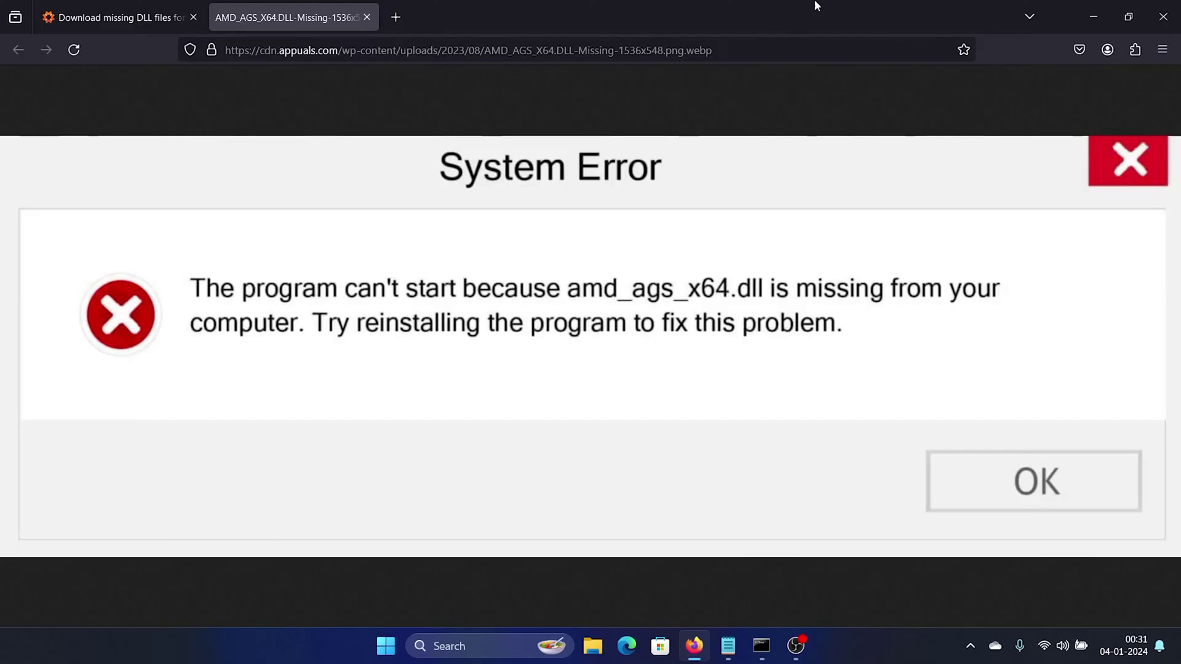
Copy the DLL name from Notepad and search DLL-files.com for AMD_AGS_X64.DLL
{"action": "left_click", "coordinate": [111, 5]}
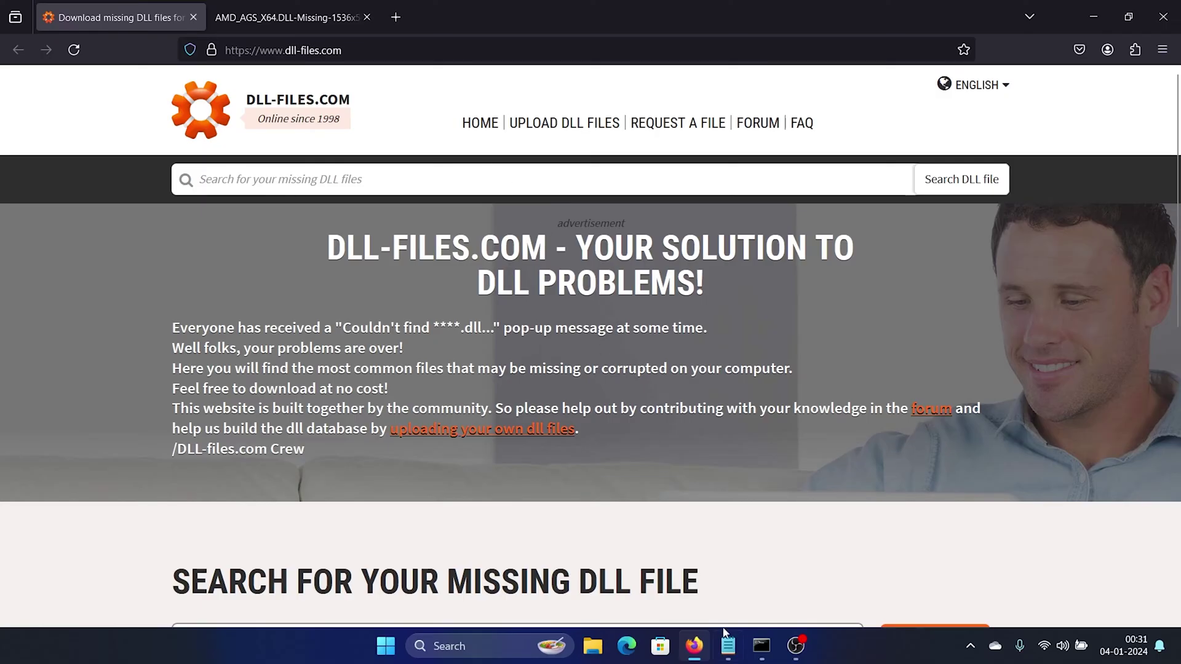
{"action": "left_click", "coordinate": [728, 658]}
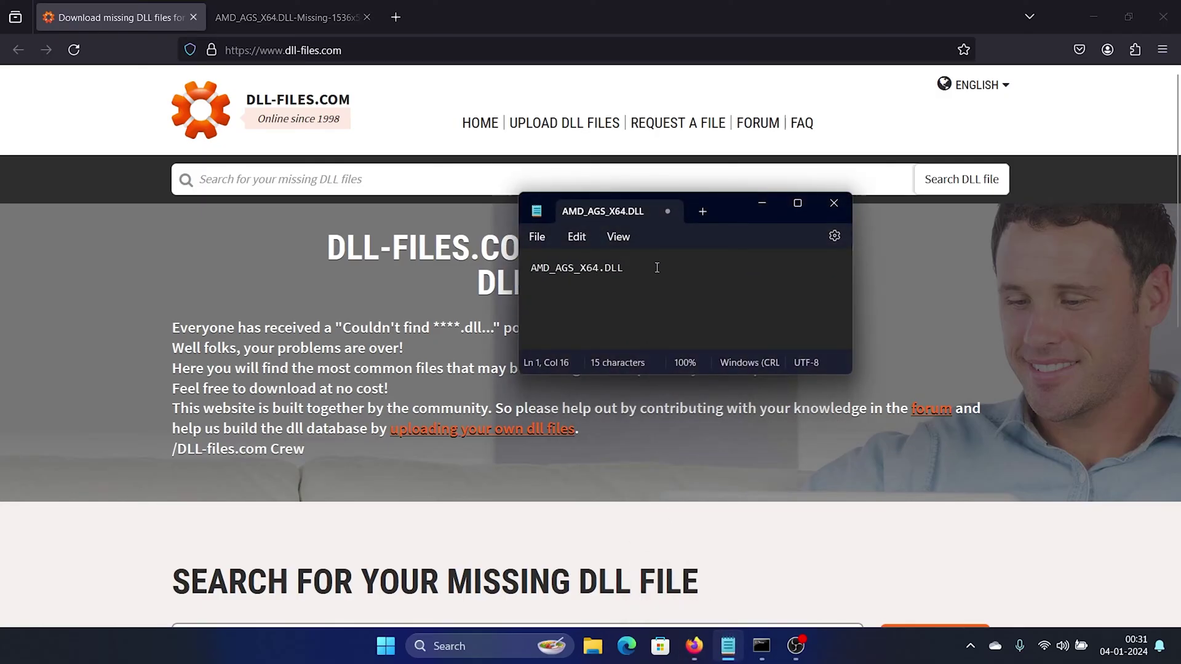
{"action": "left_click_drag", "start_coordinate": [657, 267], "coordinate": [523, 274]}
{"action": "right_click", "coordinate": [550, 269]}
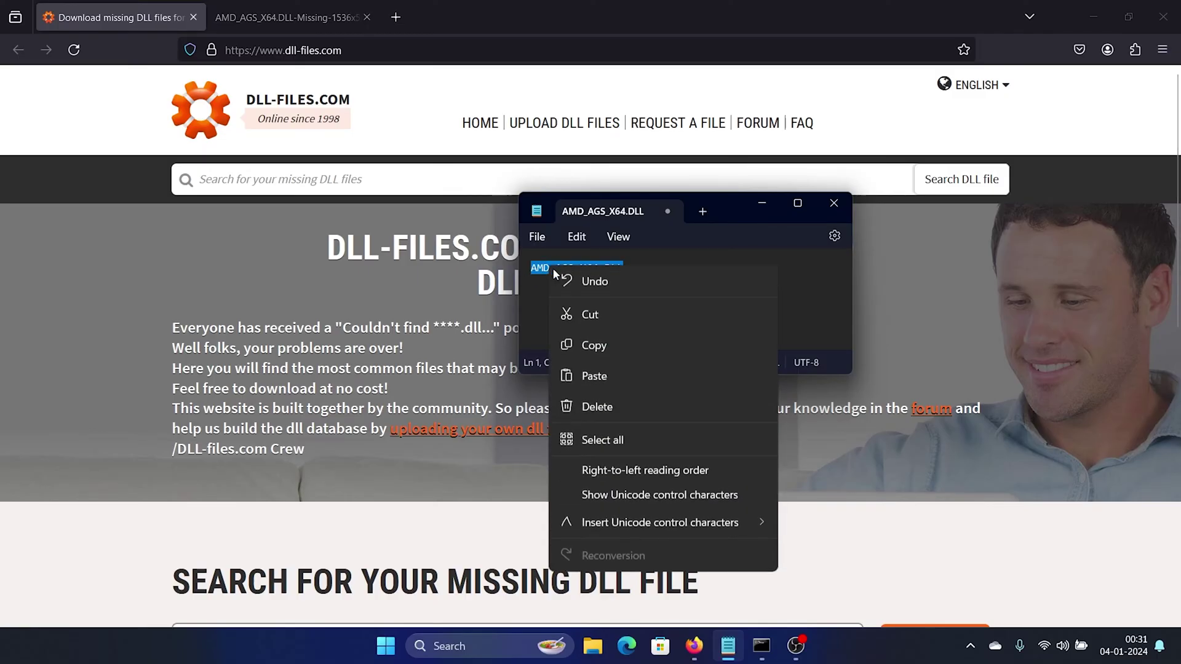
{"action": "left_click", "coordinate": [606, 349]}
{"action": "left_click", "coordinate": [377, 172]}
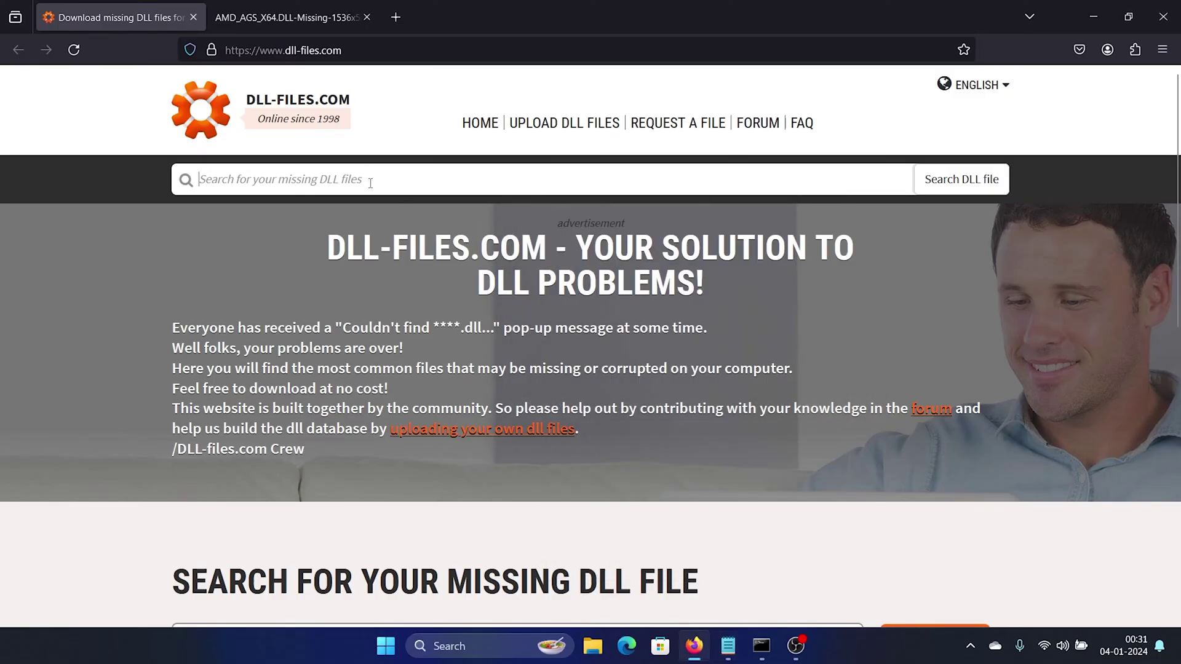
{"action": "right_click", "coordinate": [370, 183]}
{"action": "left_click", "coordinate": [458, 295]}
{"action": "key", "text": "Return"}
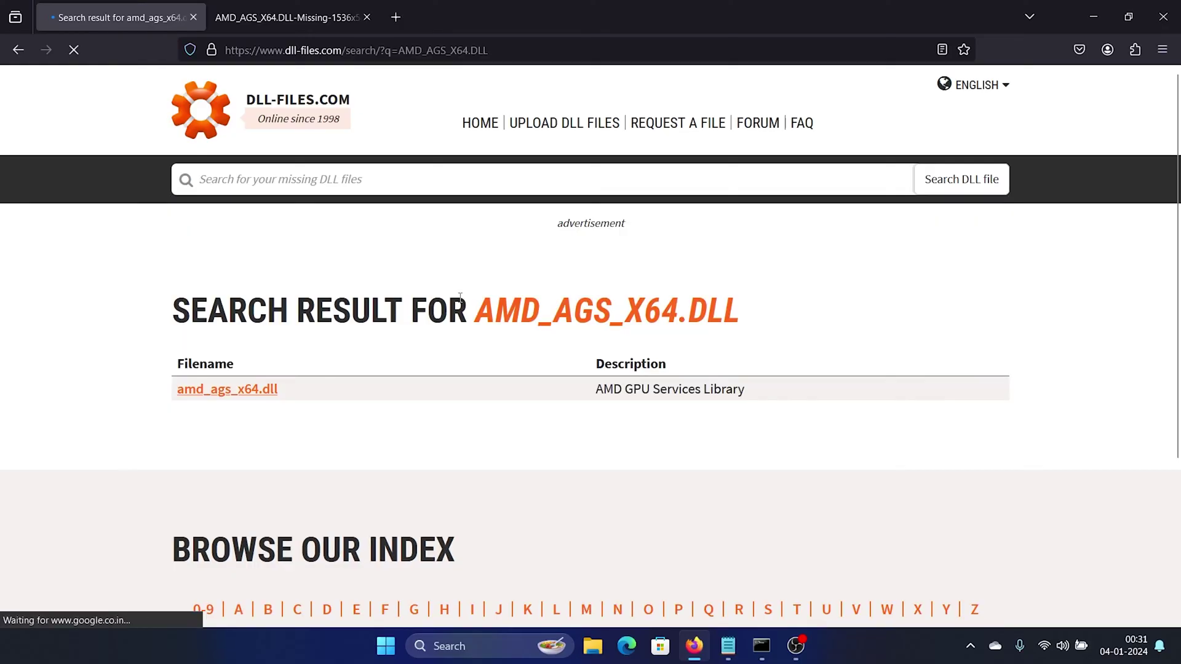
Open the amd_ags_x64.dll result and download the version 5.4.0.0 zip (89.2 KB)
{"action": "scroll", "coordinate": [500, 303], "scroll_direction": "down", "scroll_amount": 2}
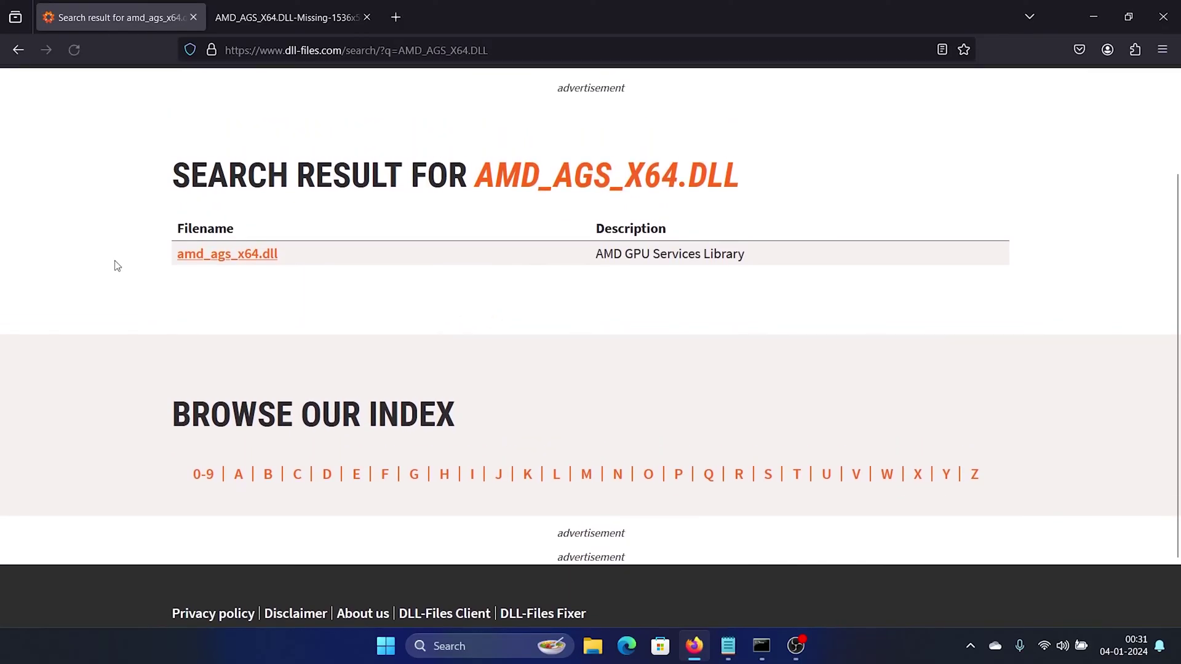
{"action": "left_click", "coordinate": [213, 256]}
{"action": "scroll", "coordinate": [383, 357], "scroll_direction": "down", "scroll_amount": 5}
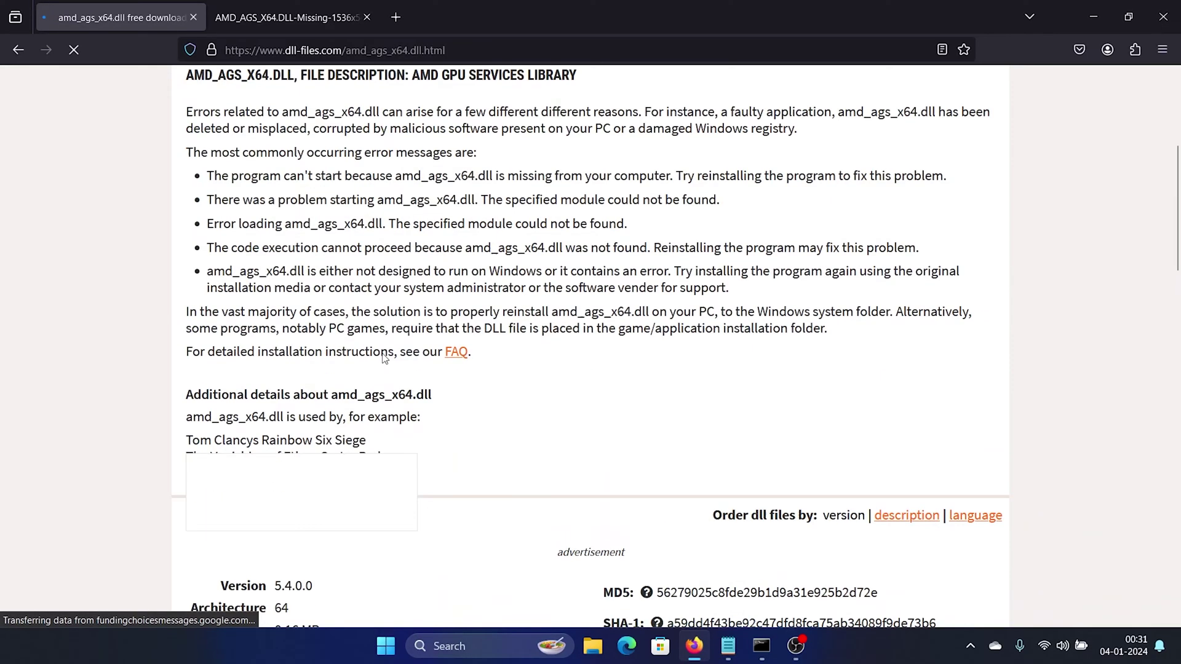
{"action": "scroll", "coordinate": [384, 358], "scroll_direction": "down", "scroll_amount": 7}
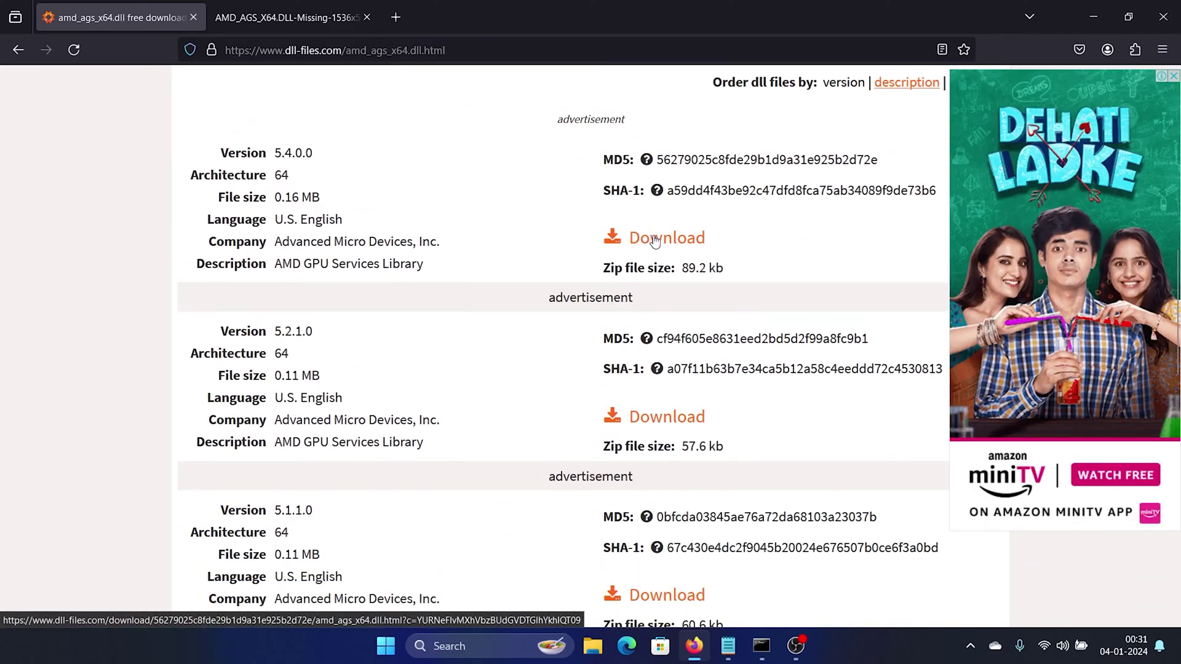
{"action": "left_click", "coordinate": [656, 244]}
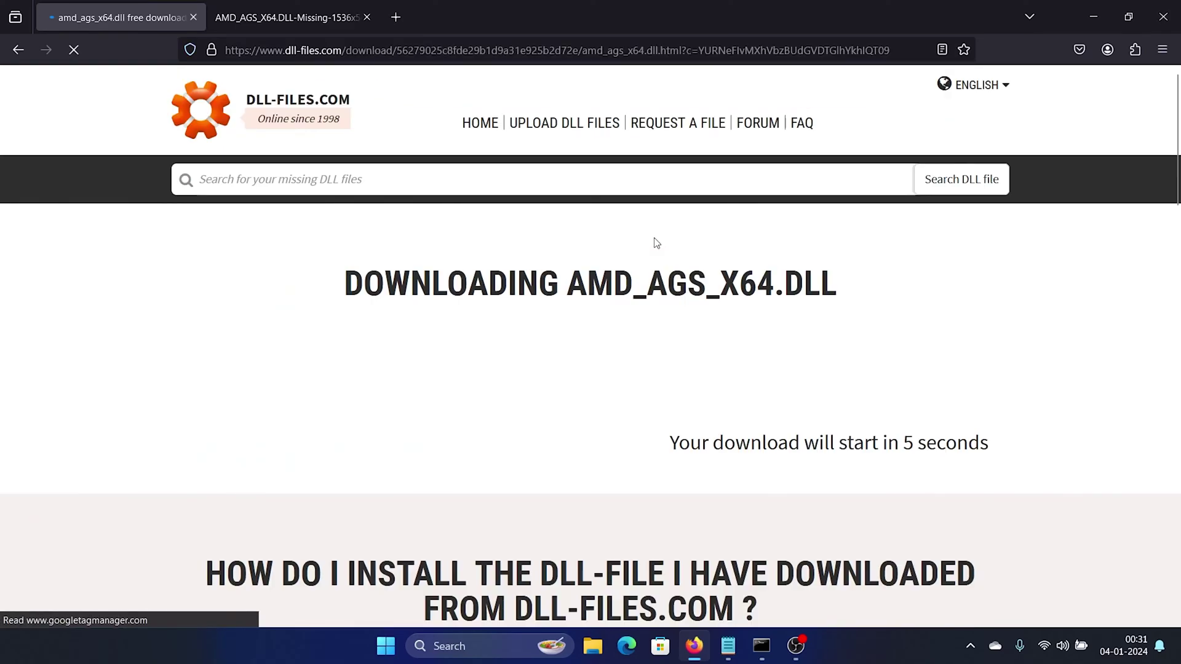
{"action": "scroll", "coordinate": [587, 335], "scroll_direction": "down", "scroll_amount": 7}
{"action": "scroll", "coordinate": [578, 362], "scroll_direction": "down", "scroll_amount": 18}
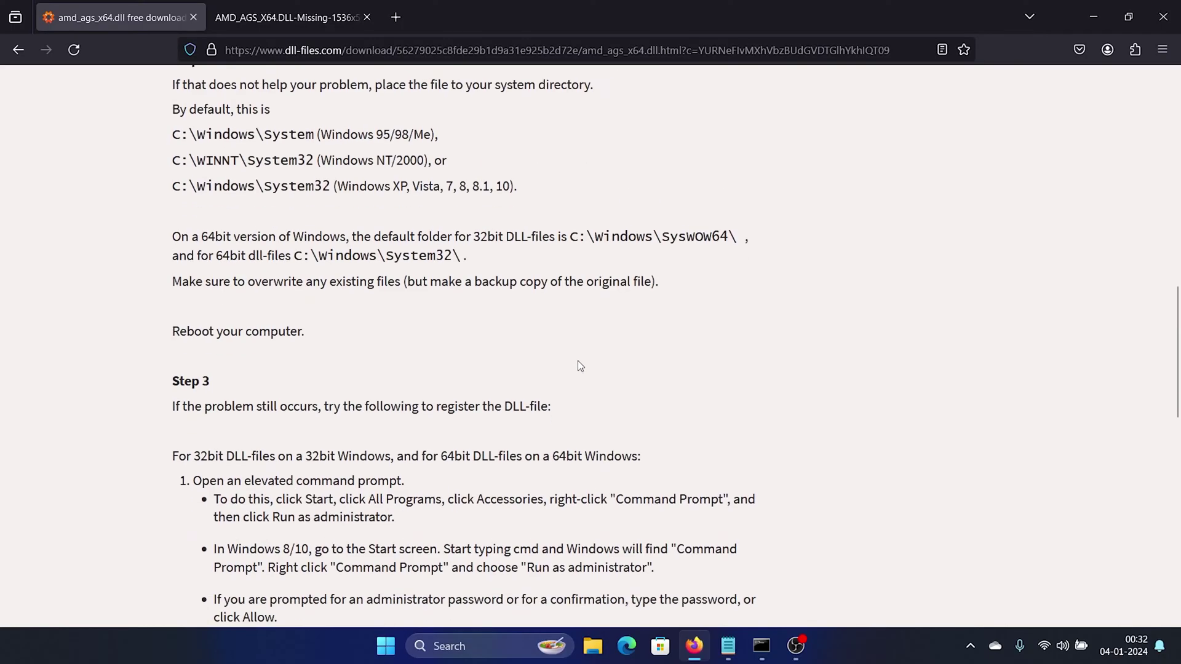
{"action": "scroll", "coordinate": [579, 363], "scroll_direction": "up", "scroll_amount": 15}
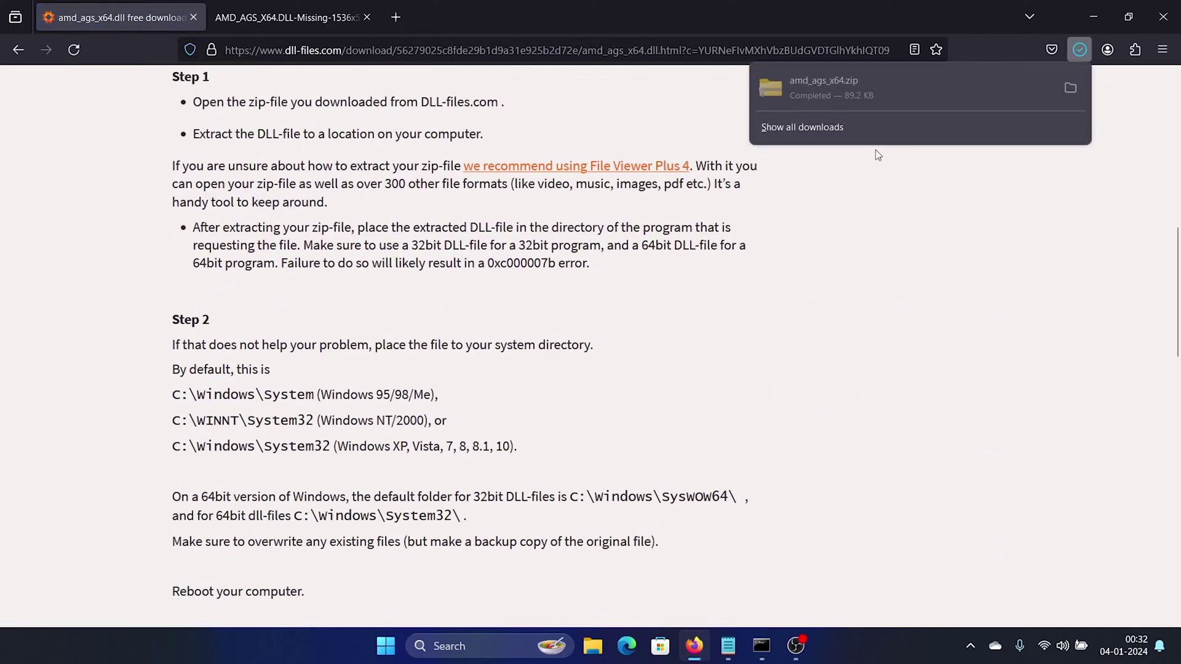
Extract the downloaded amd_ags_x64 zip and copy amd_ags_x64.dll
{"action": "left_click", "coordinate": [1080, 89]}
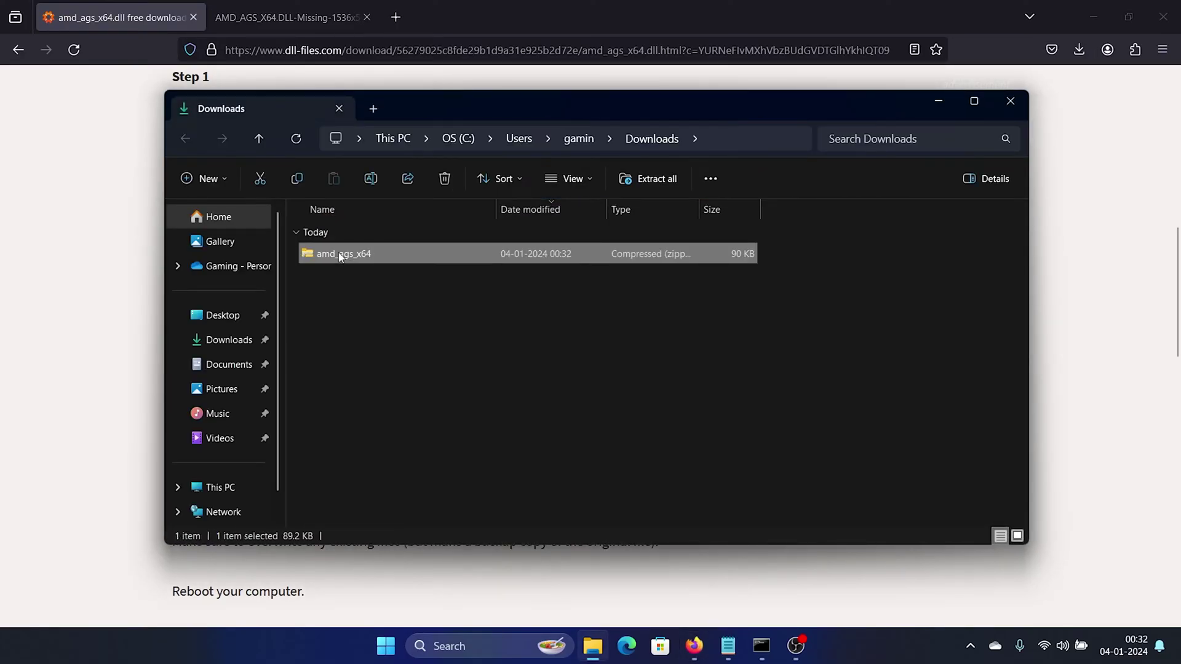
{"action": "right_click", "coordinate": [339, 256]}
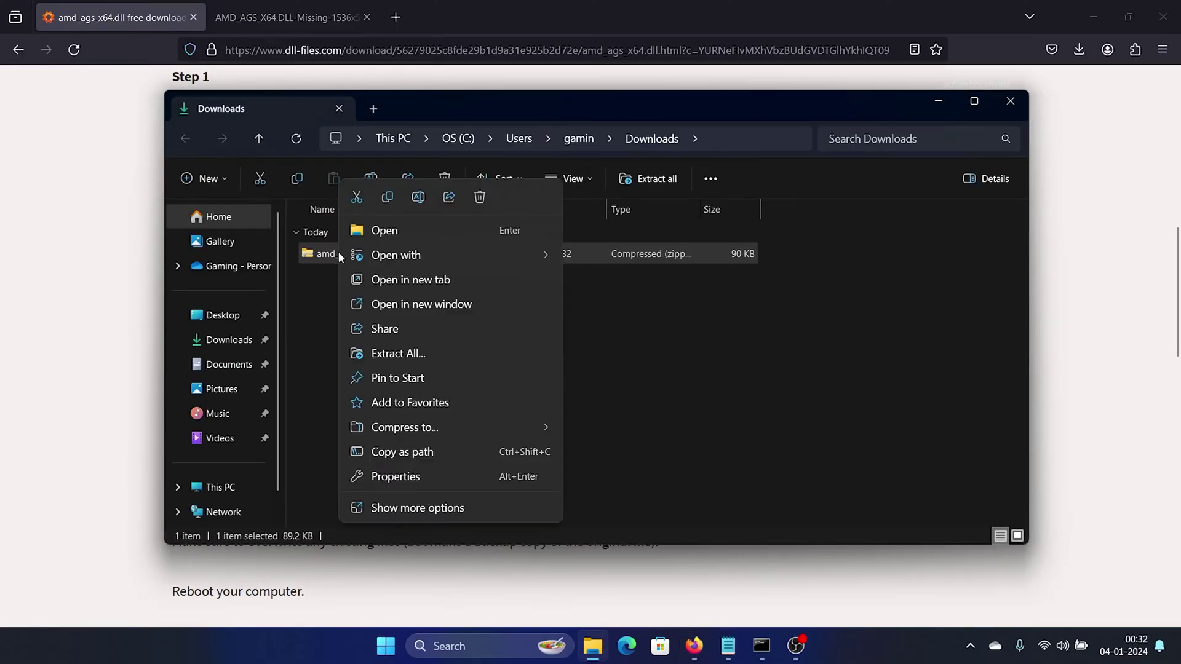
{"action": "left_click", "coordinate": [416, 354]}
{"action": "left_click", "coordinate": [713, 477]}
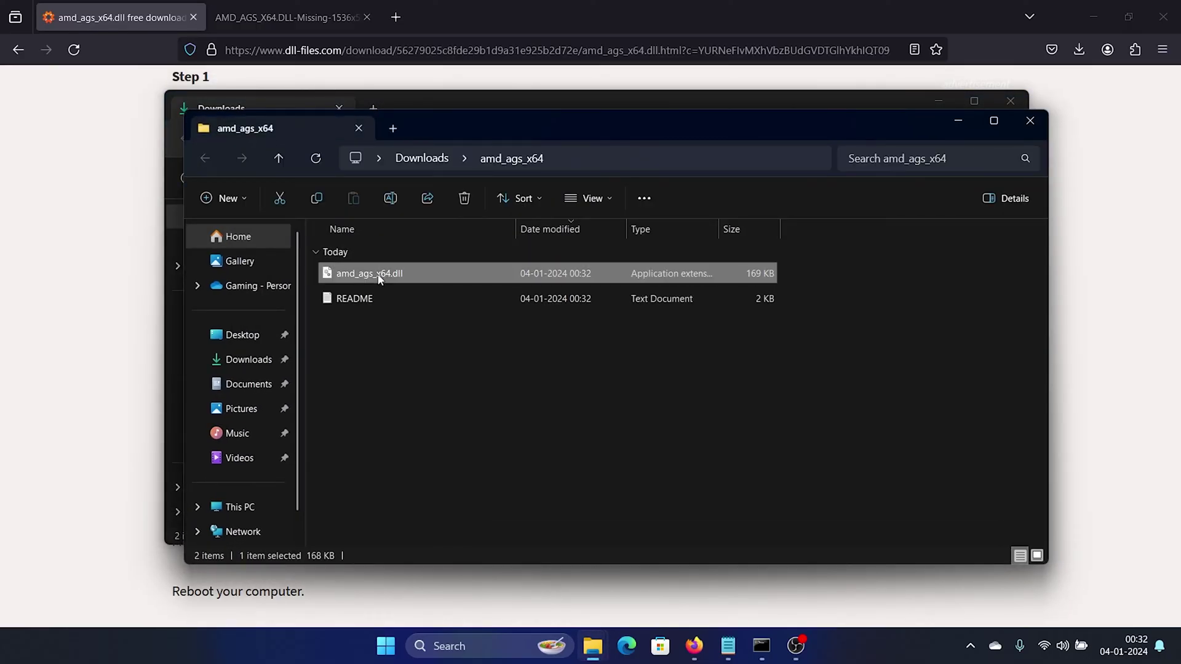
{"action": "right_click", "coordinate": [384, 278]}
{"action": "left_click", "coordinate": [428, 294]}
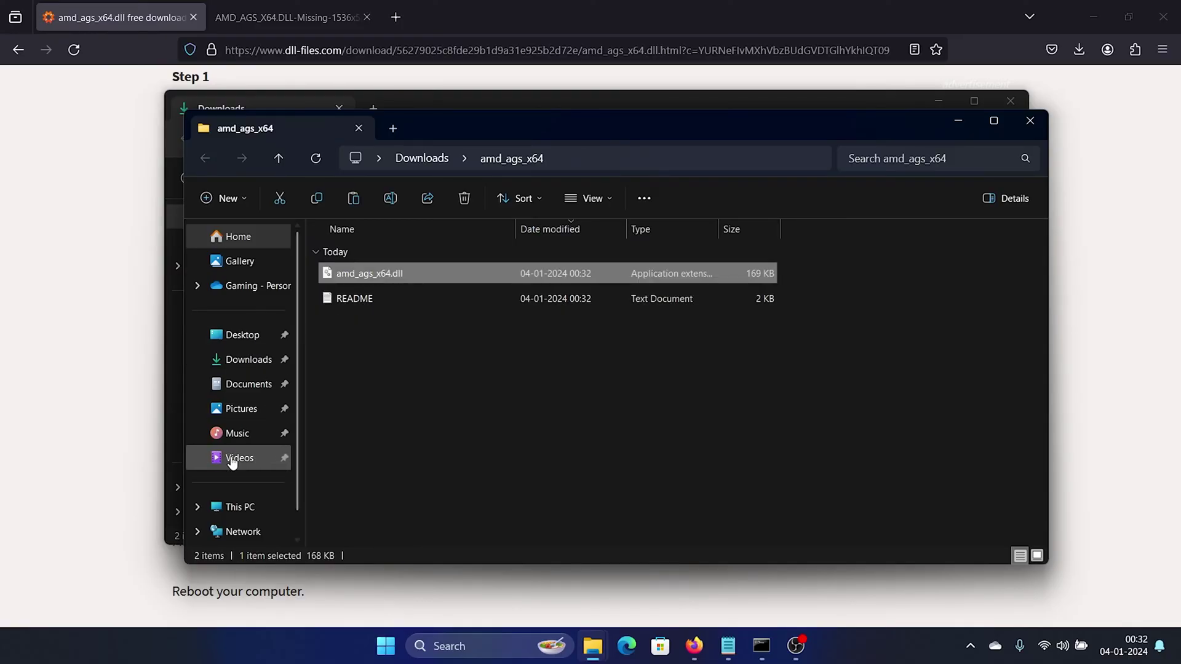
Open the OS (C:) drive from This PC and show hidden items
{"action": "left_click", "coordinate": [249, 512]}
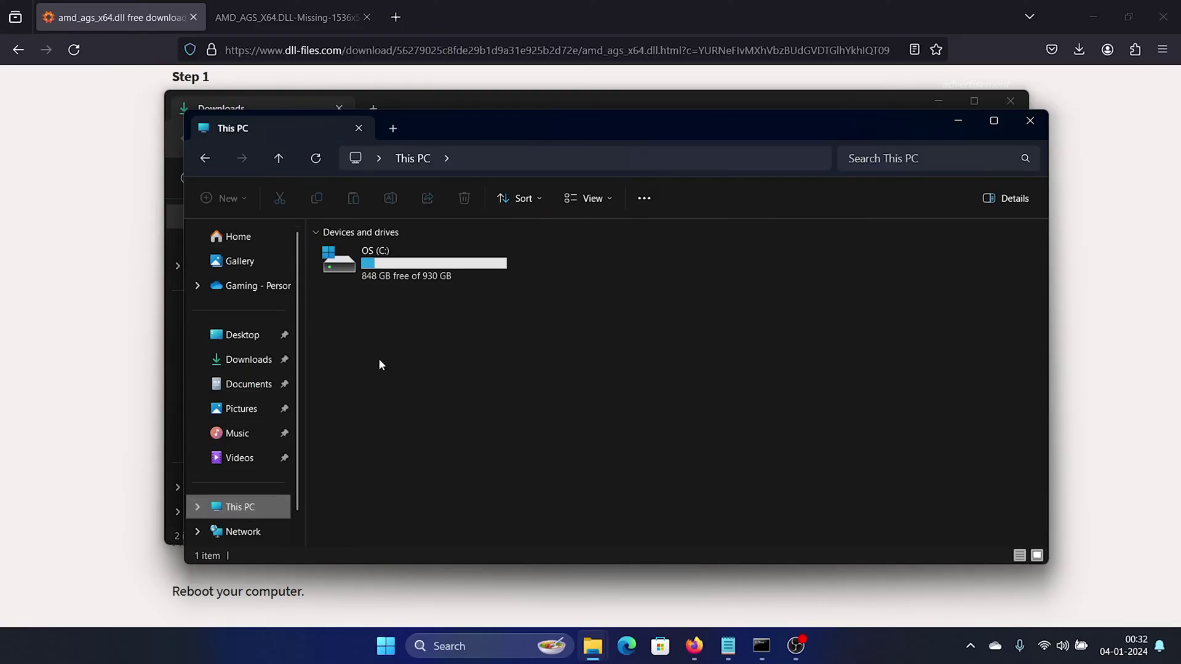
{"action": "double_click", "coordinate": [389, 273]}
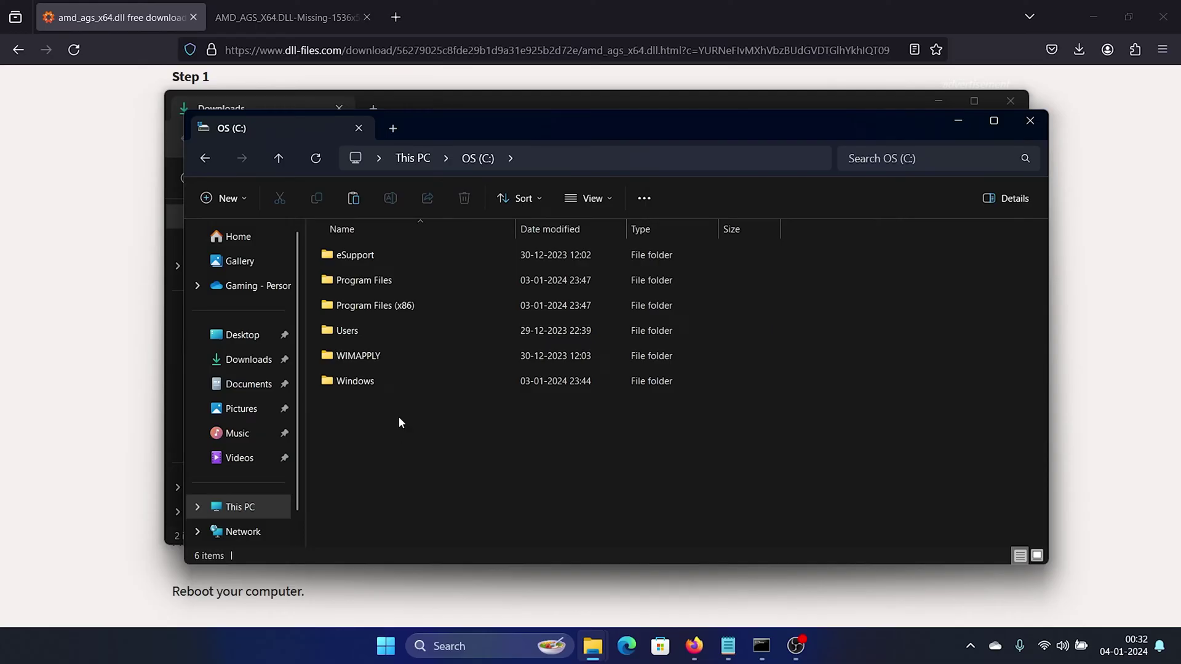
{"action": "left_click", "coordinate": [589, 198]}
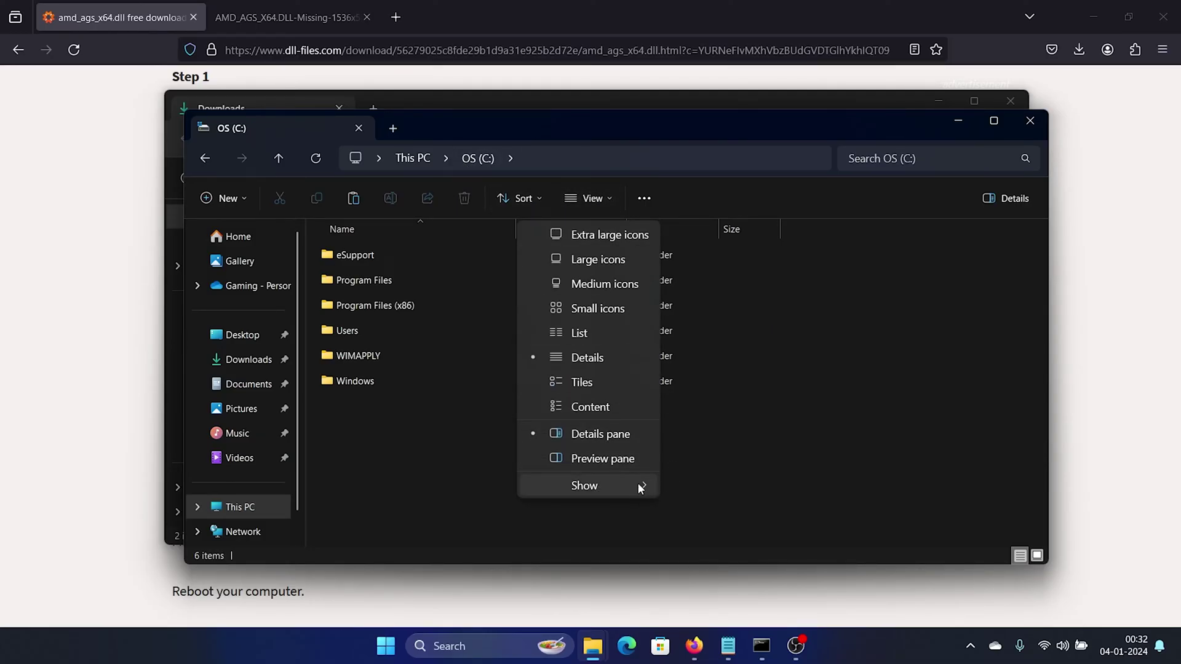
{"action": "mouse_move", "coordinate": [640, 488]}
{"action": "left_click", "coordinate": [744, 589]}
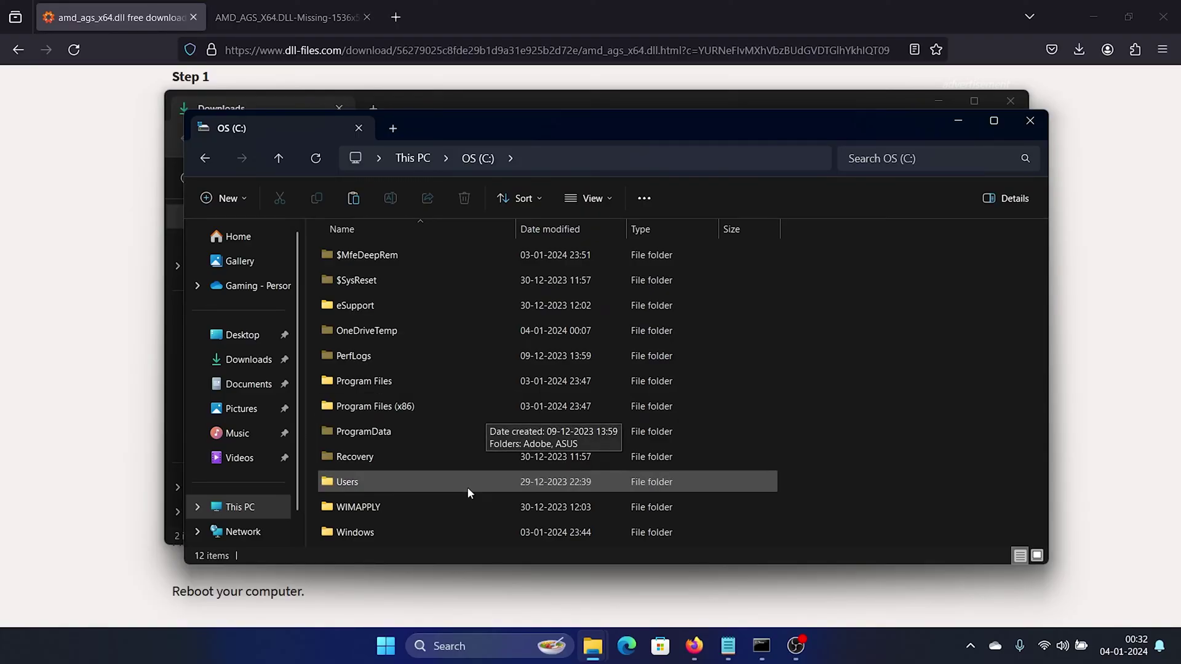
Paste amd_ags_x64.dll into C:\Windows\SysWOW64, approving the administrator prompt, then return to the browser
{"action": "double_click", "coordinate": [454, 532]}
{"action": "scroll", "coordinate": [455, 351], "scroll_direction": "down", "scroll_amount": 12}
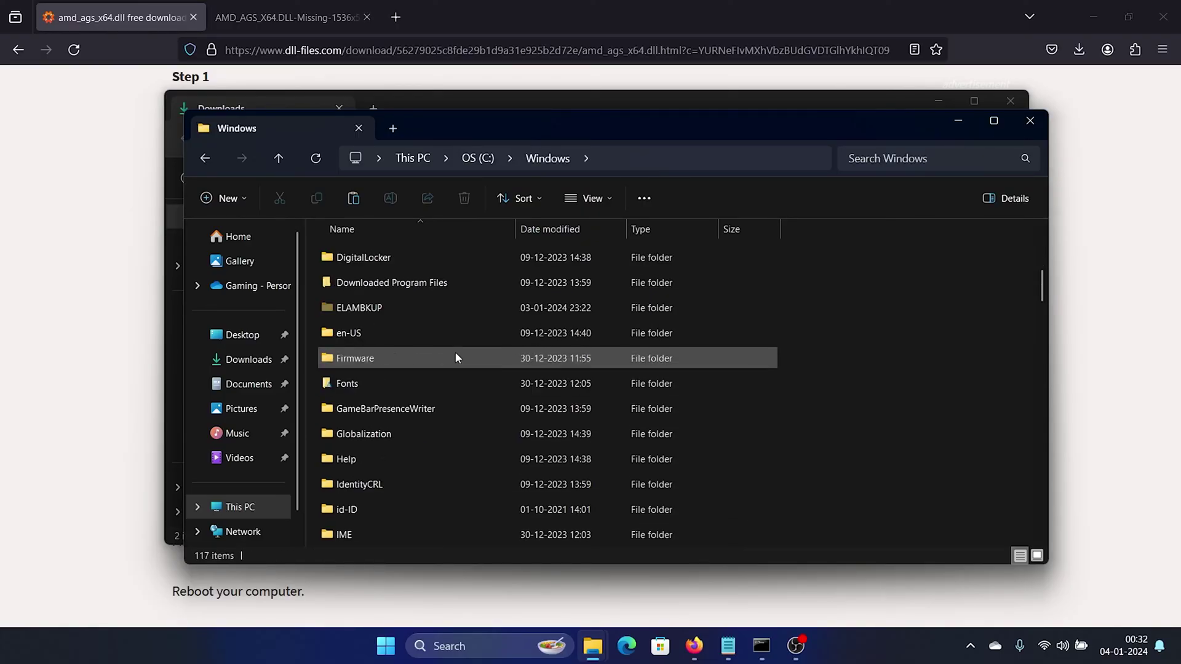
{"action": "scroll", "coordinate": [460, 352], "scroll_direction": "down", "scroll_amount": 10}
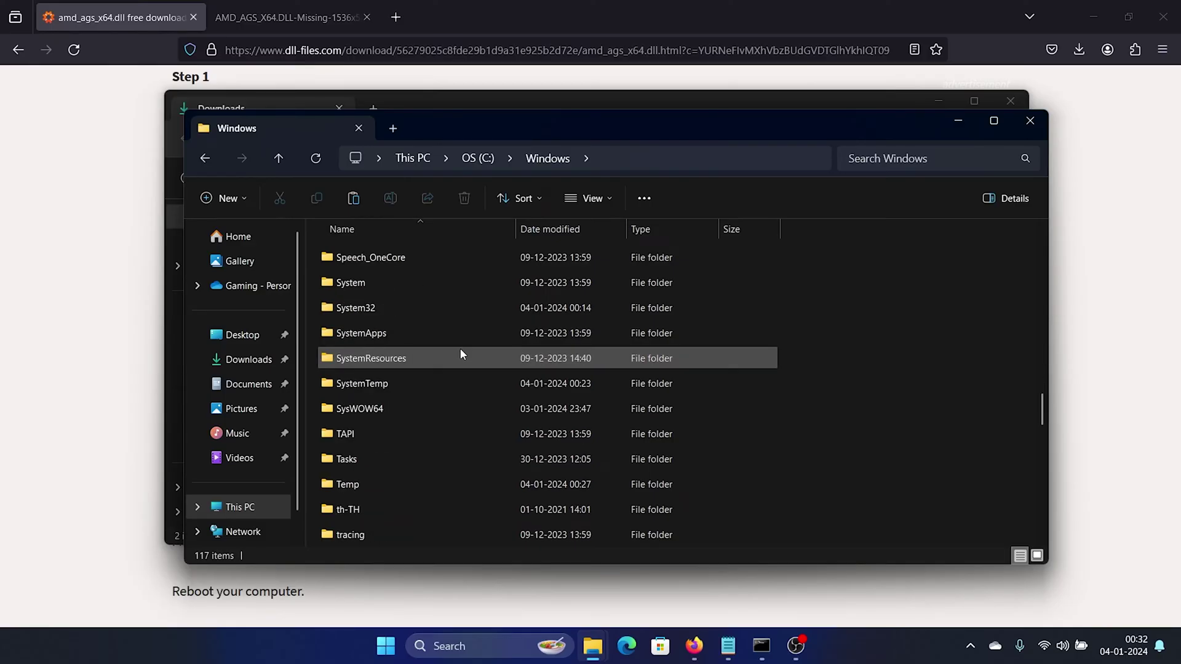
{"action": "double_click", "coordinate": [377, 411]}
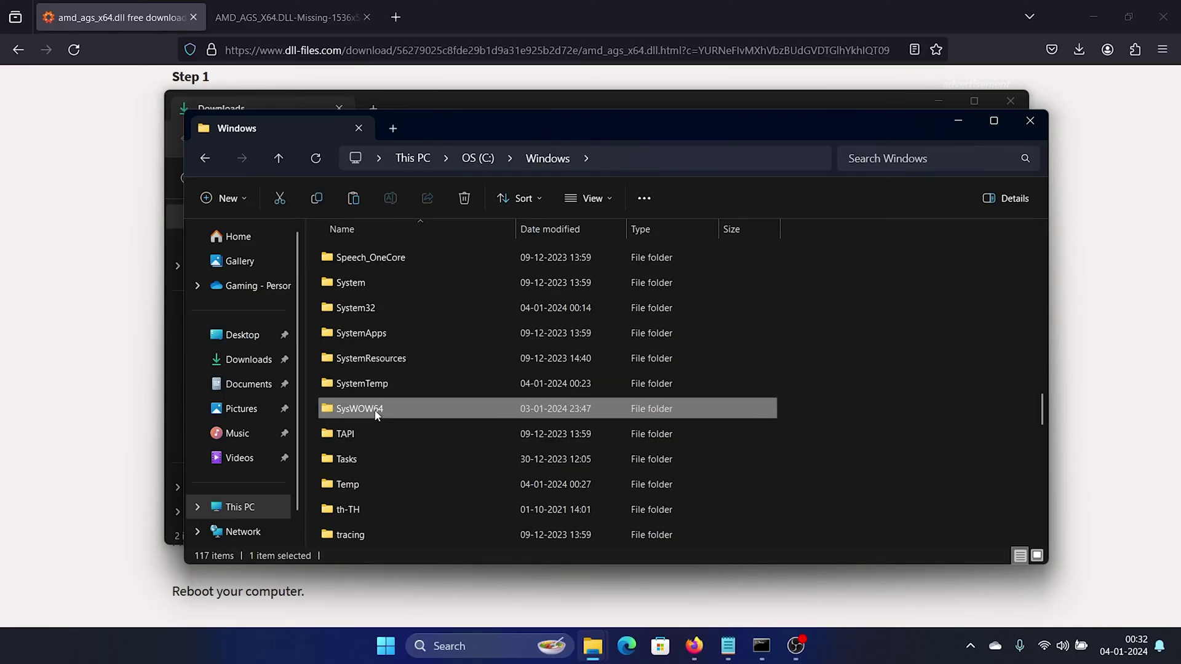
{"action": "right_click", "coordinate": [832, 325]}
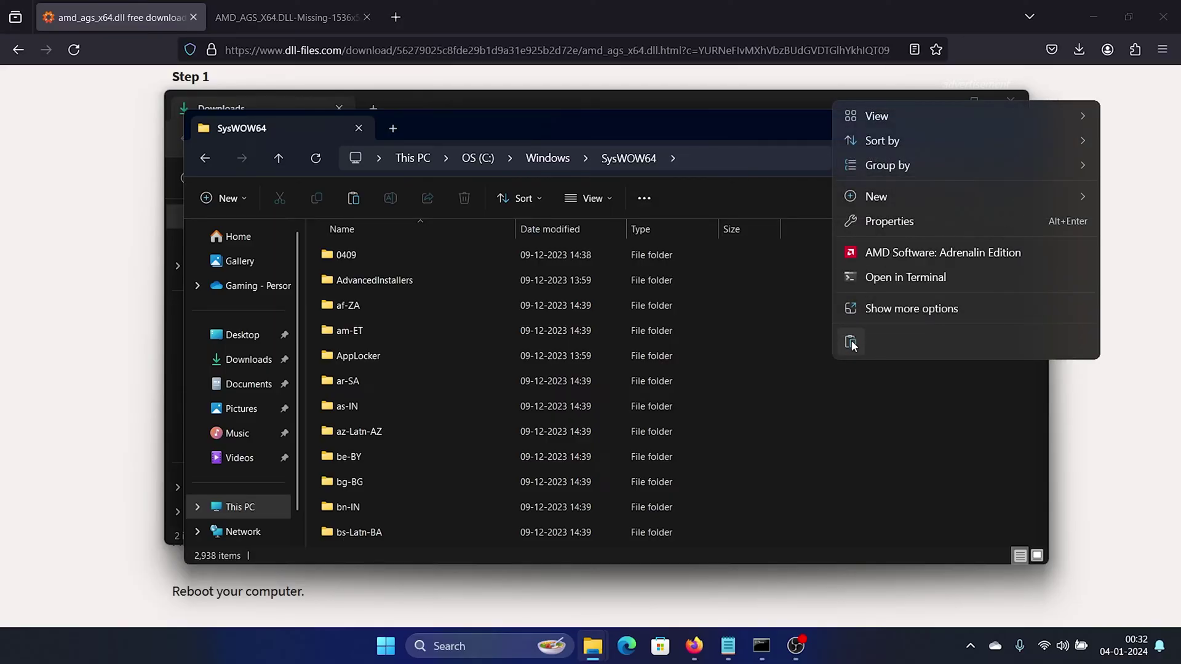
{"action": "left_click", "coordinate": [851, 342]}
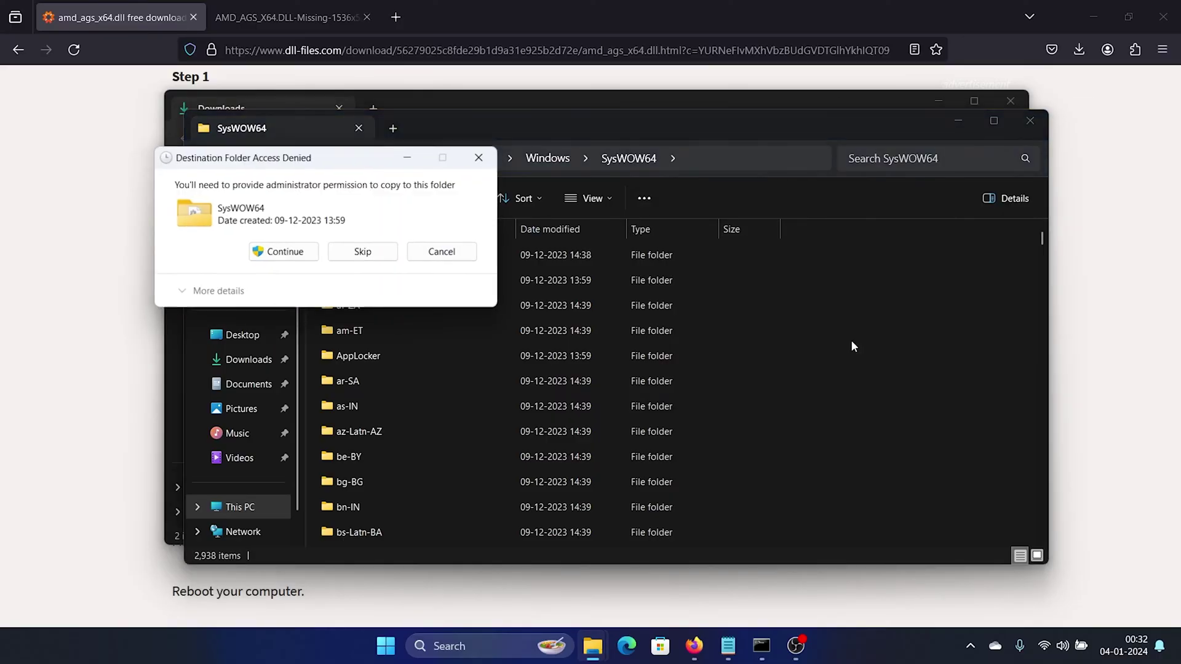
{"action": "left_click", "coordinate": [295, 252]}
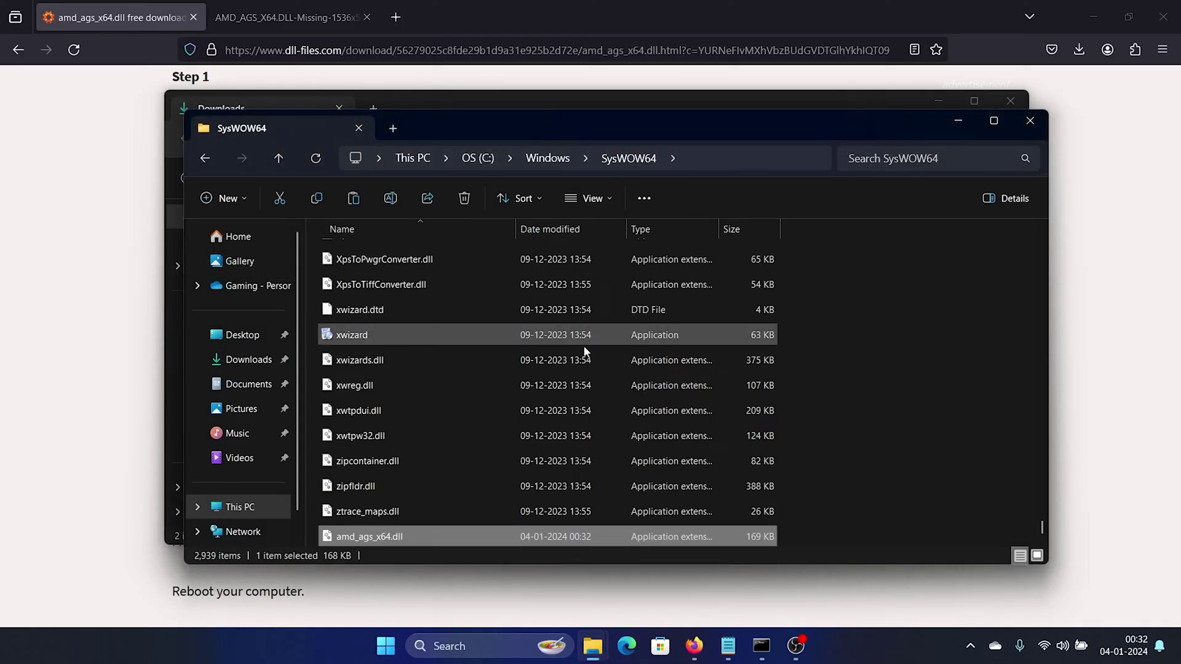
{"action": "left_click", "coordinate": [4, 312]}
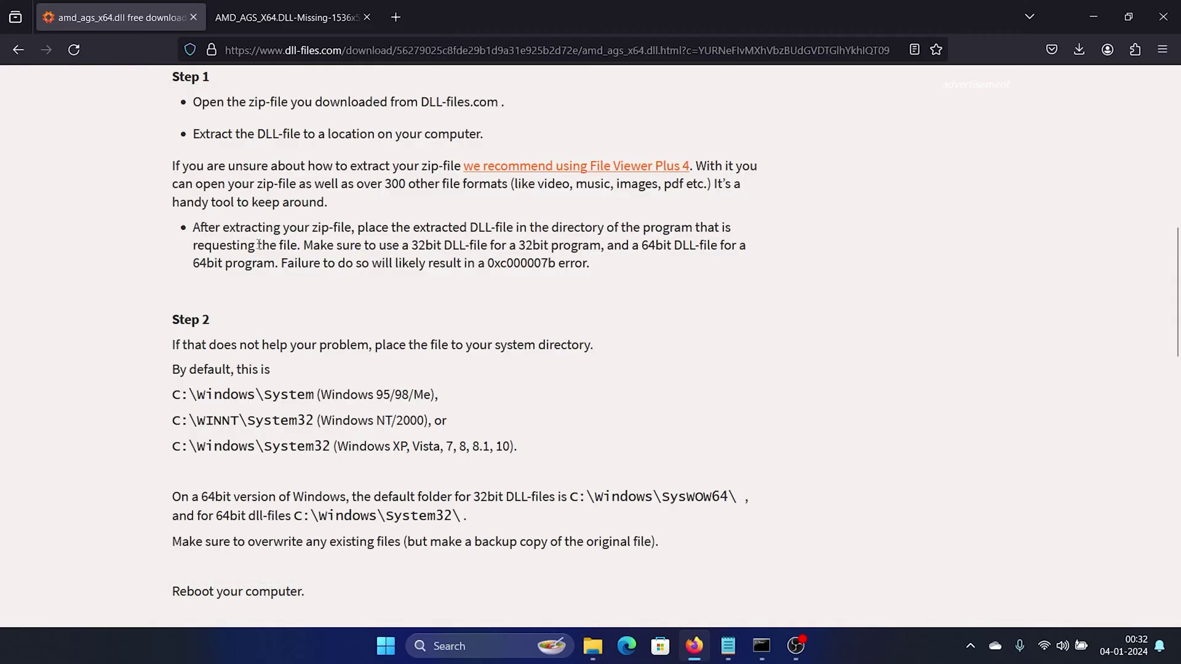
{"action": "scroll", "coordinate": [332, 258], "scroll_direction": "up", "scroll_amount": 10}
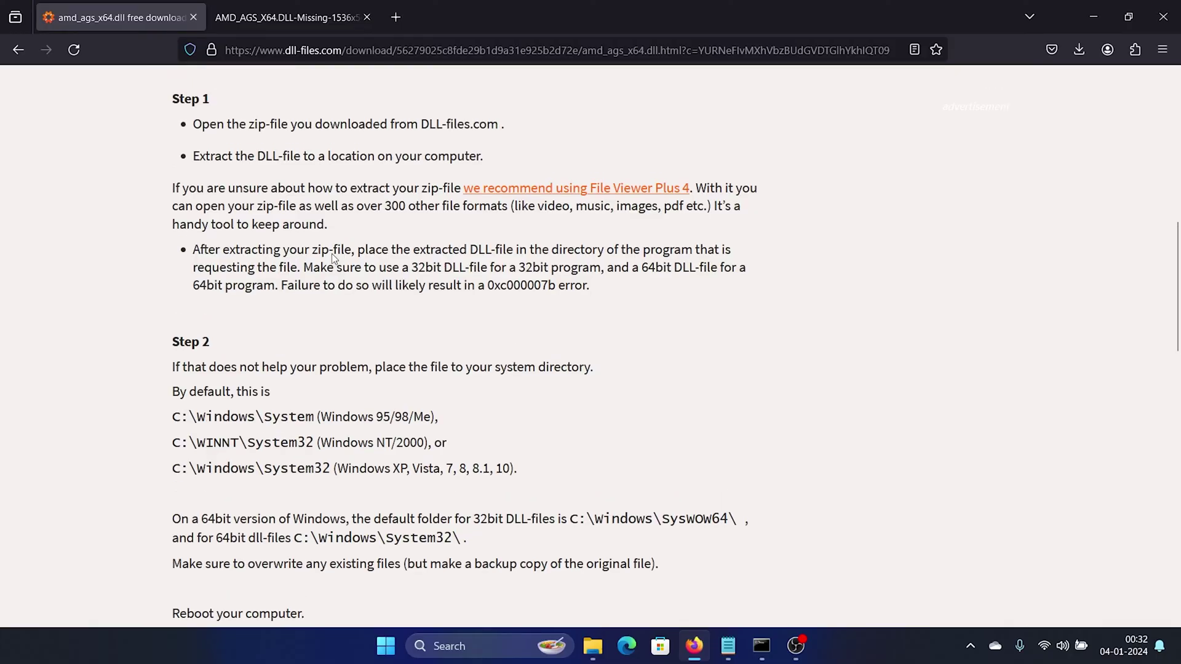
{"action": "scroll", "coordinate": [335, 258], "scroll_direction": "up", "scroll_amount": 1}
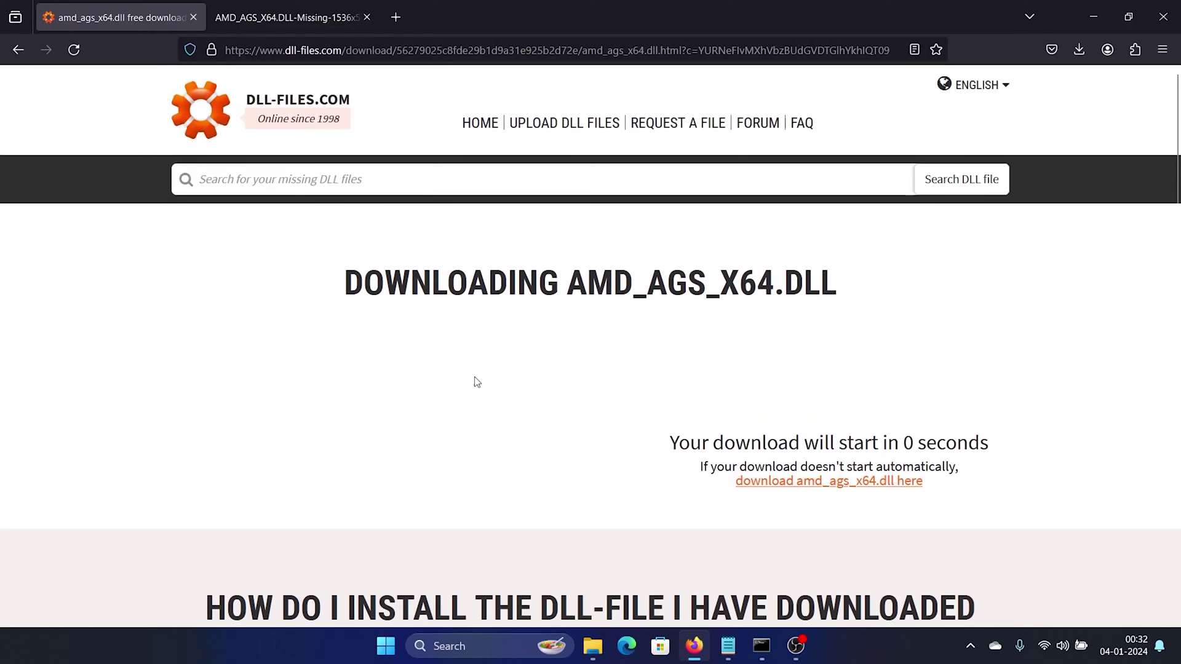
{"action": "right_click", "coordinate": [383, 658]}
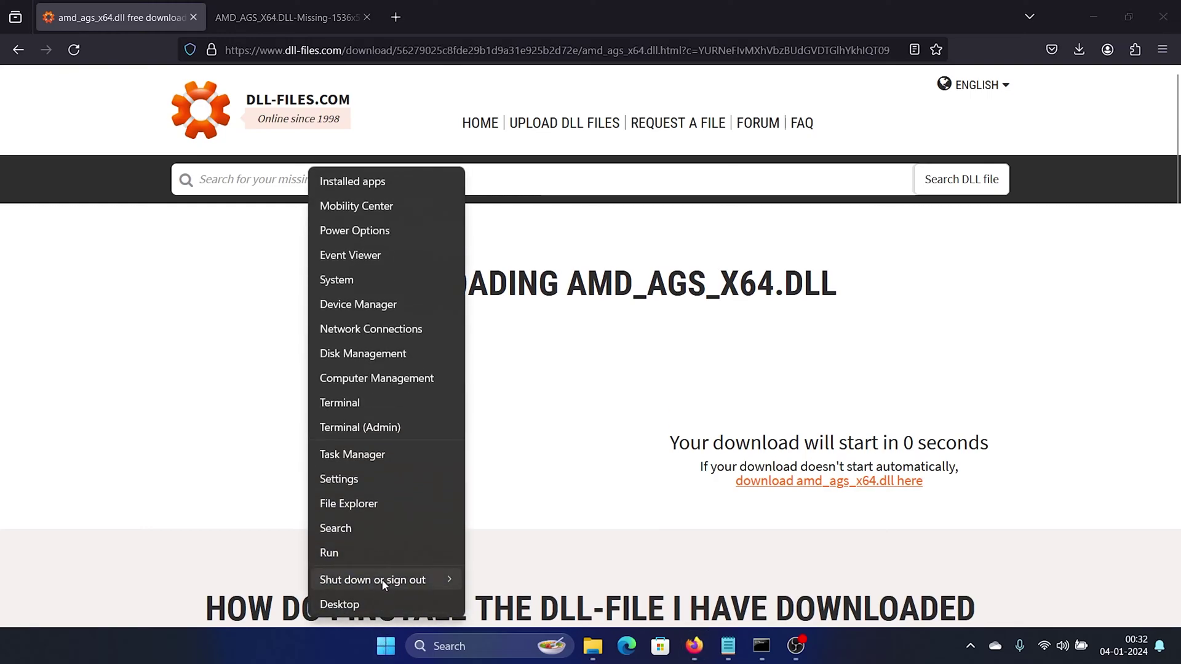
{"action": "mouse_move", "coordinate": [388, 580]}
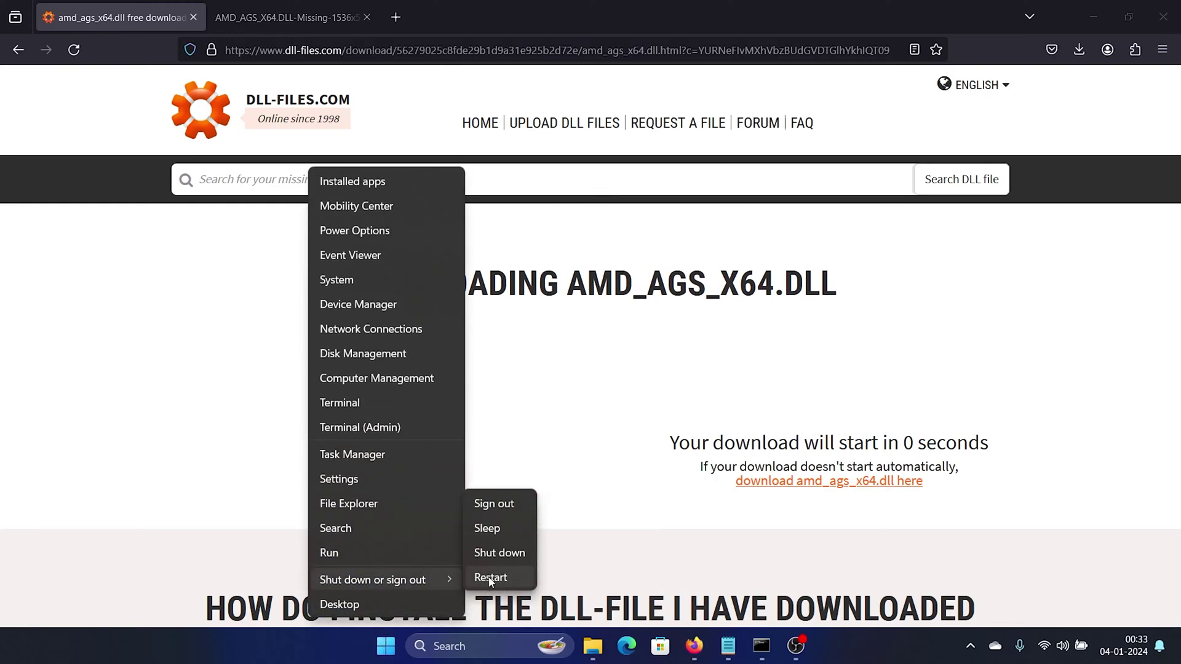
{"action": "left_click", "coordinate": [552, 382]}
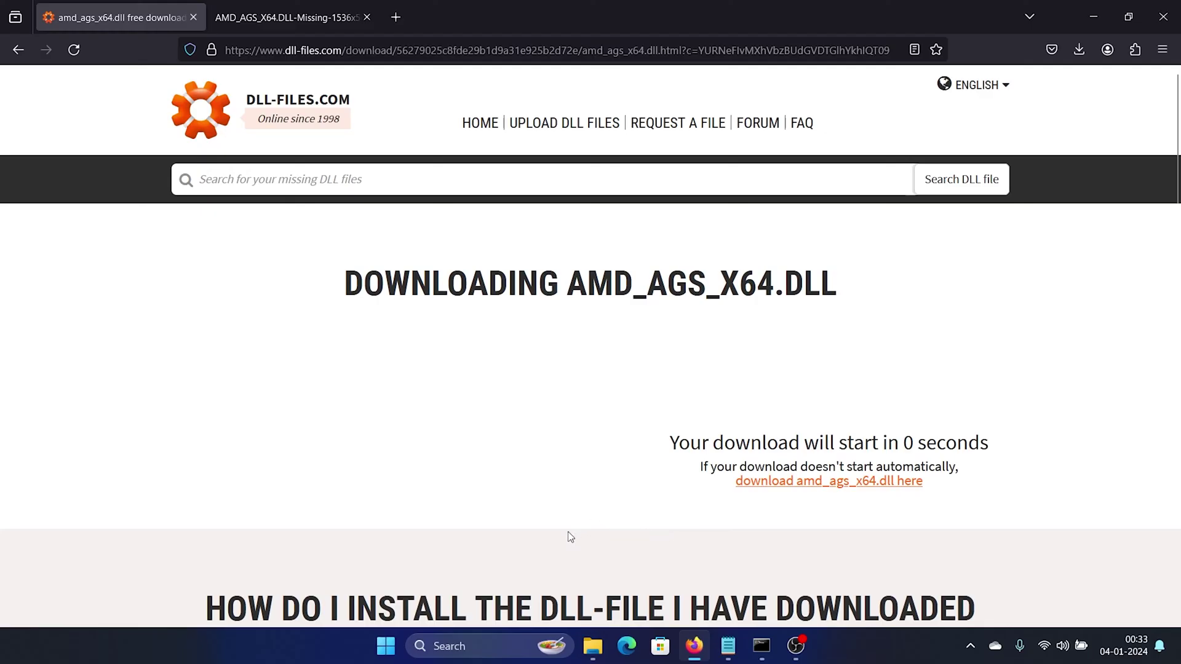
Run sfc /scannow in an administrator Command Prompt, then return to the browser
{"action": "left_click", "coordinate": [486, 646]}
{"action": "type", "text": "c"}
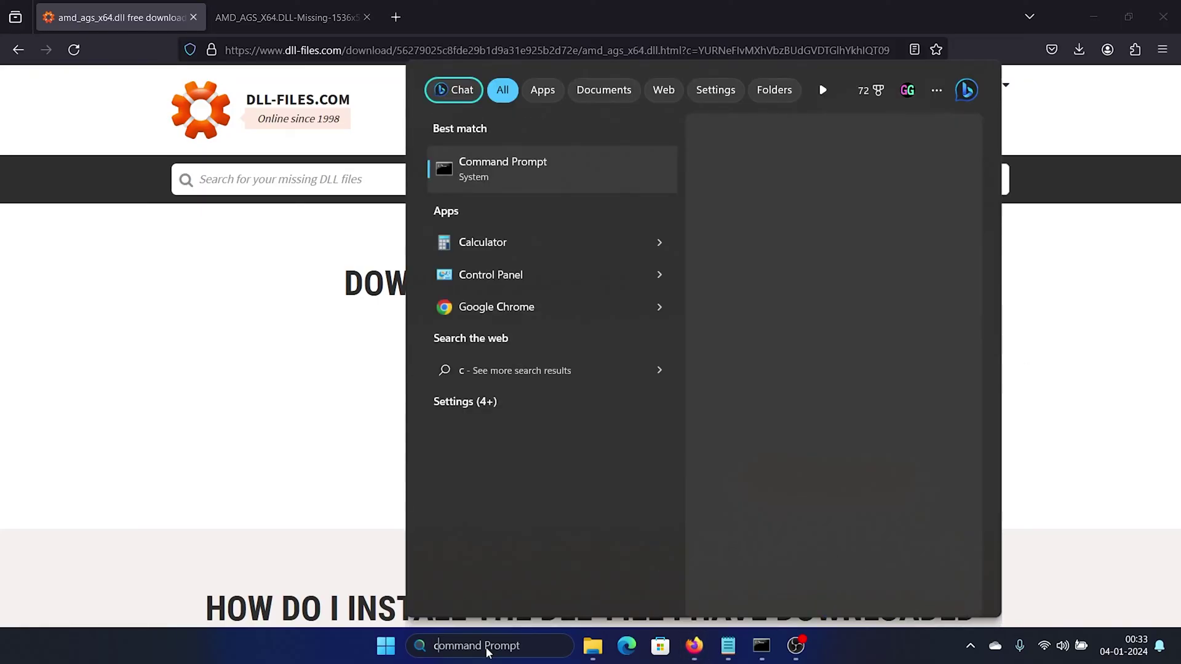
{"action": "type", "text": "omm"}
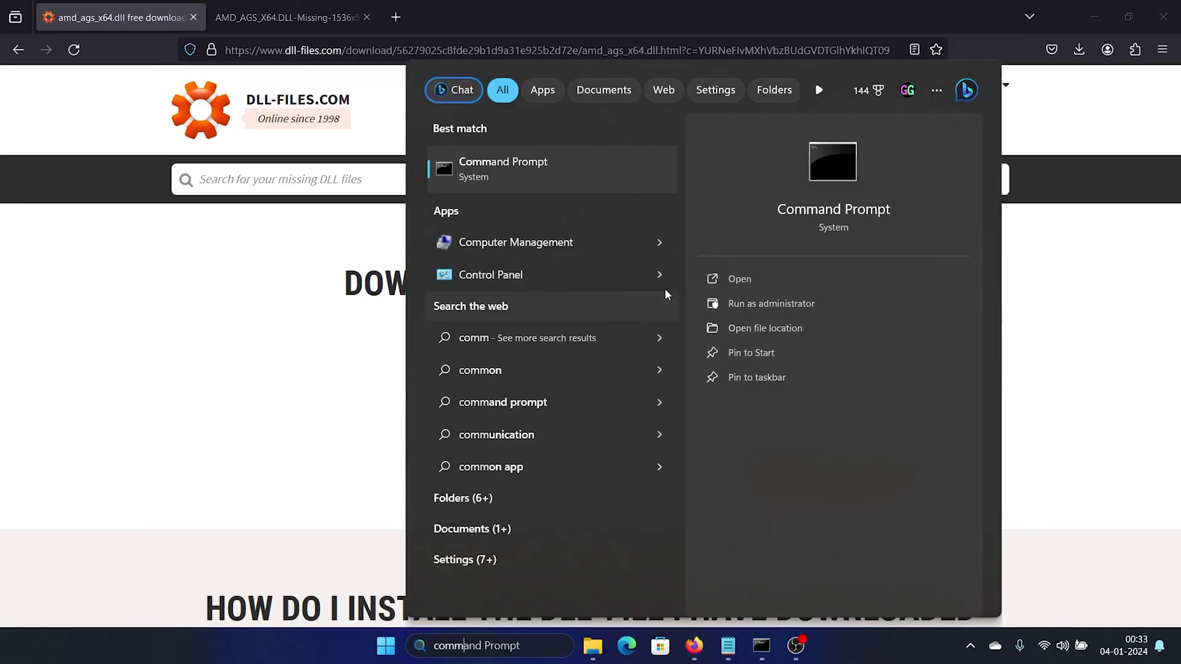
{"action": "left_click", "coordinate": [773, 301]}
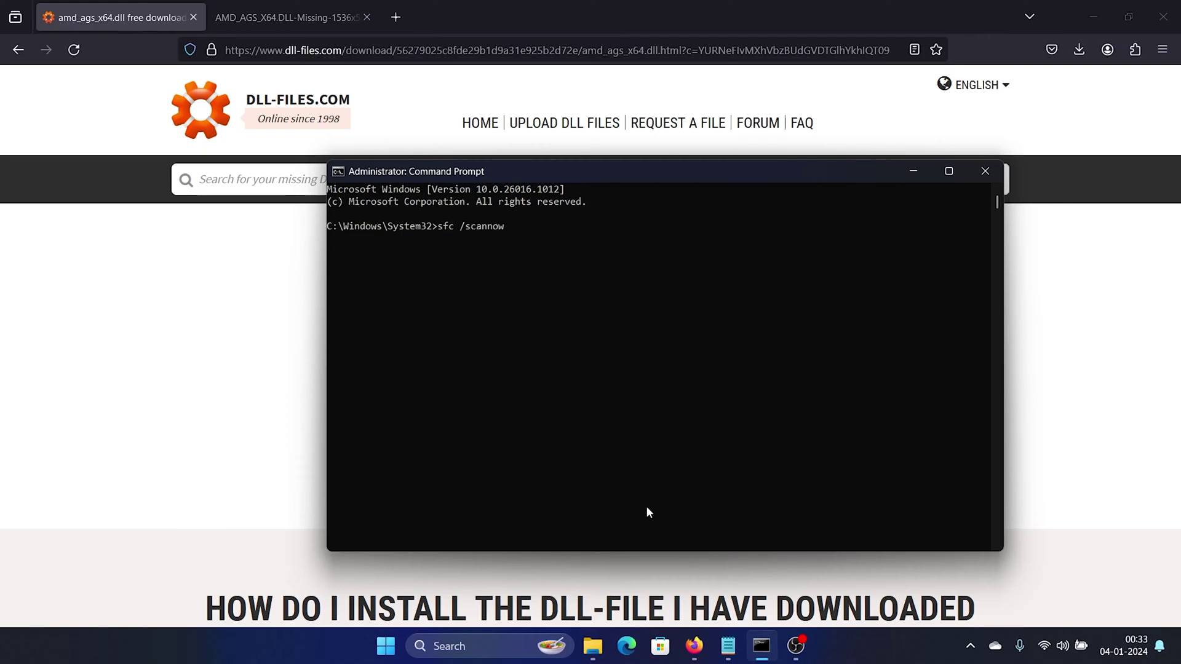
{"action": "key", "text": "Return"}
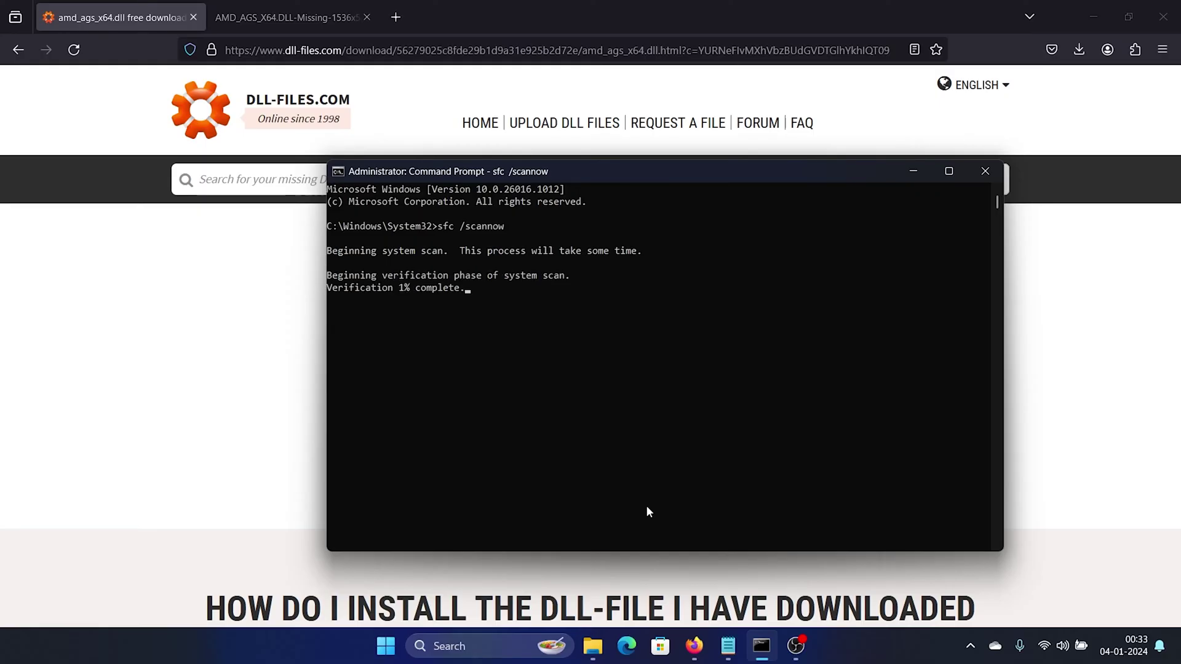
{"action": "left_click", "coordinate": [277, 416]}
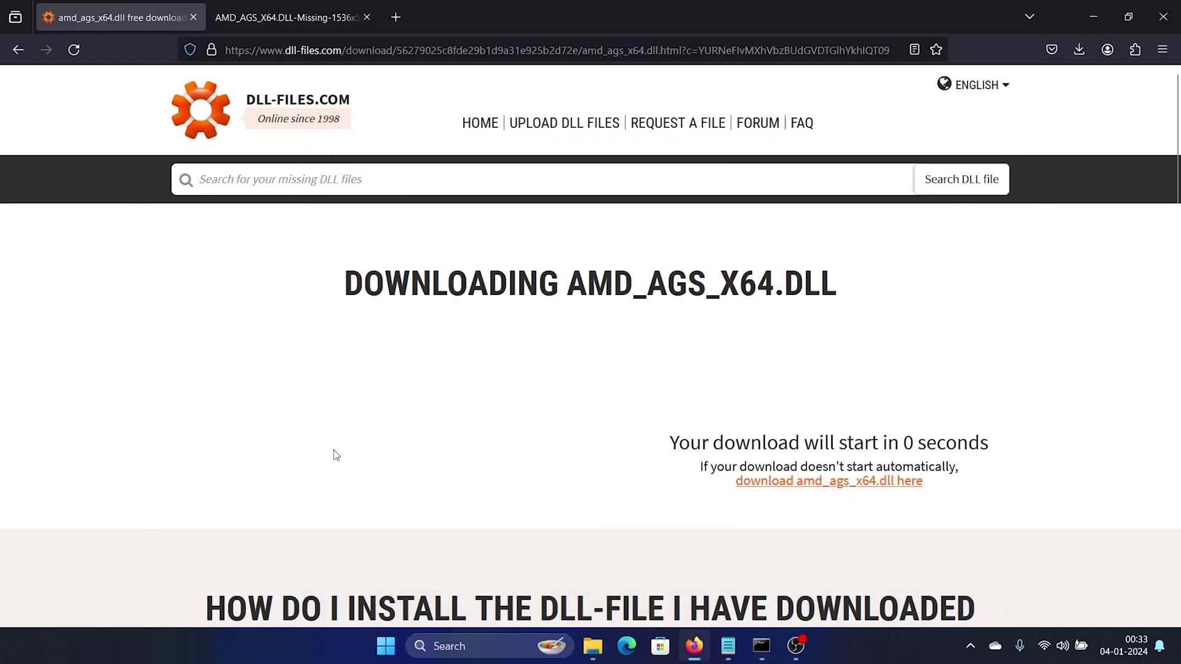
Uninstall Adobe Premiere Pro 2023 via Settings > Apps > Installed apps, then close Settings
{"action": "right_click", "coordinate": [385, 646]}
{"action": "left_click", "coordinate": [385, 484]}
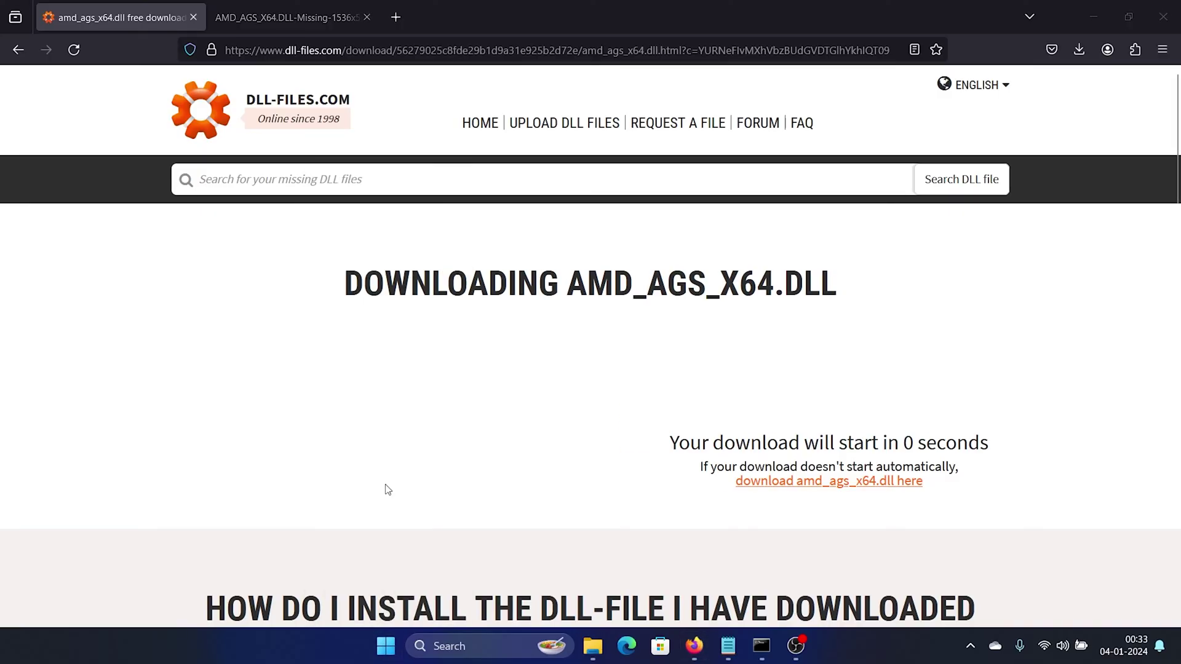
{"action": "left_click", "coordinate": [175, 320]}
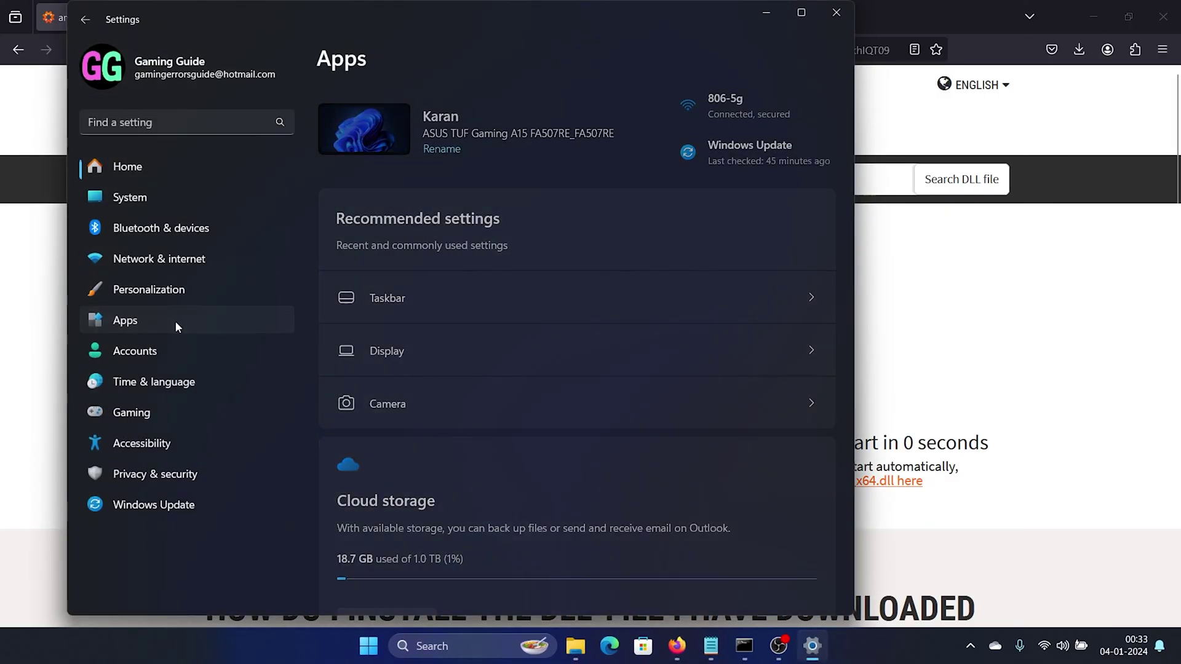
{"action": "left_click", "coordinate": [506, 130]}
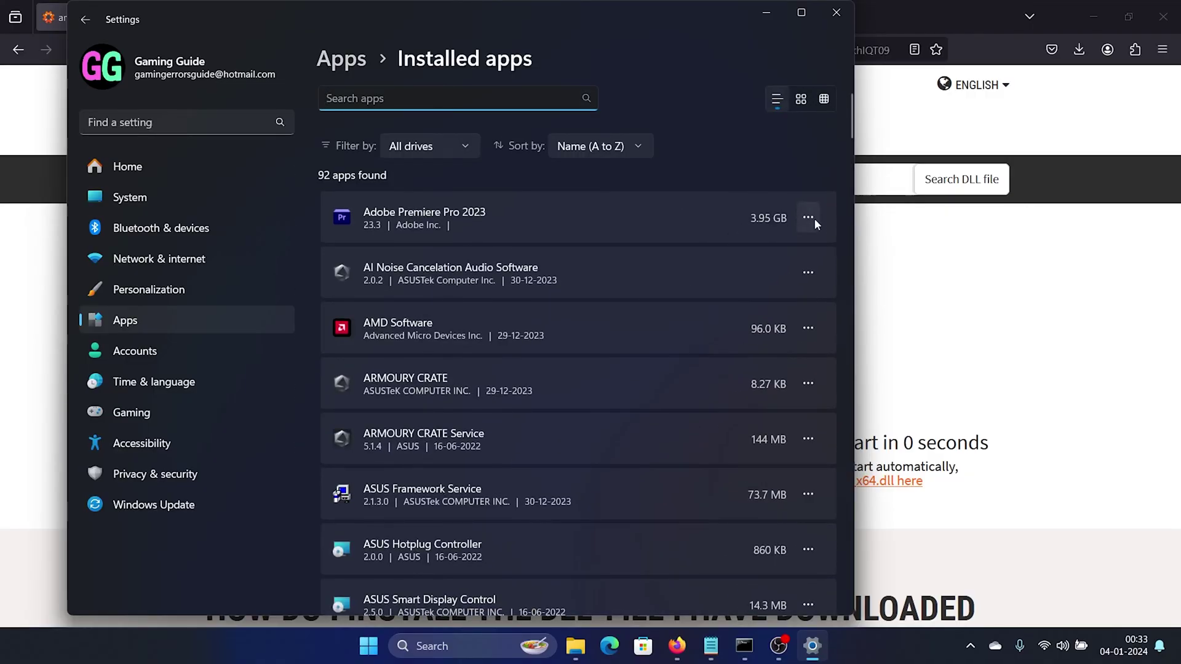
{"action": "left_click", "coordinate": [808, 218]}
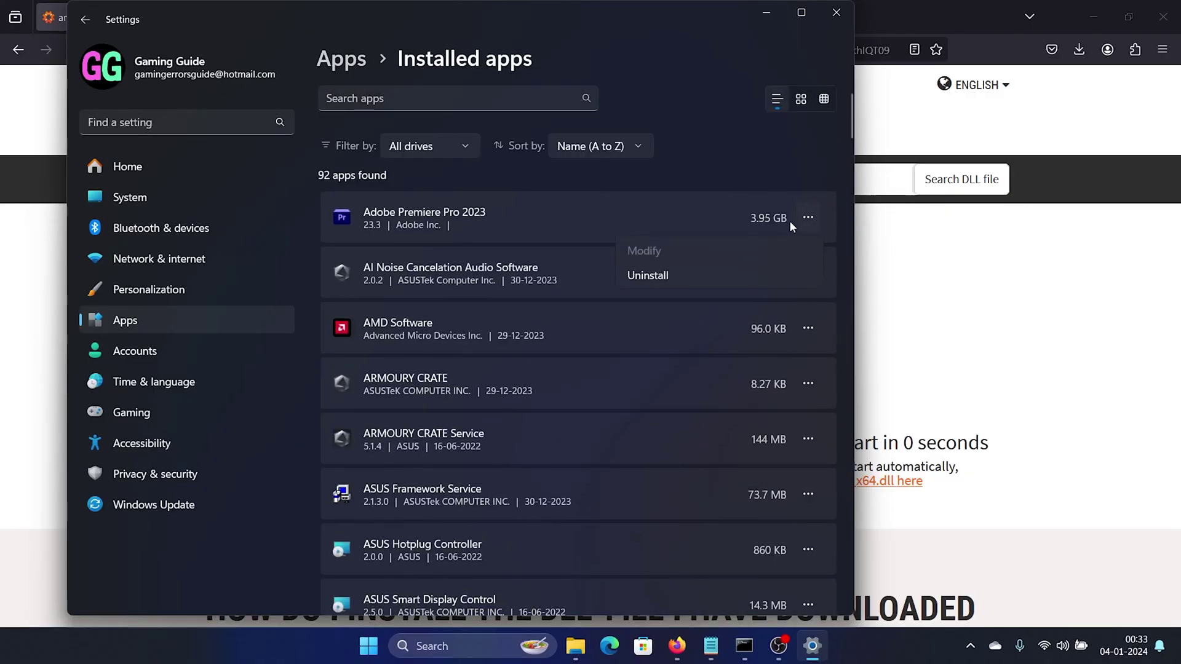
{"action": "left_click", "coordinate": [659, 276]}
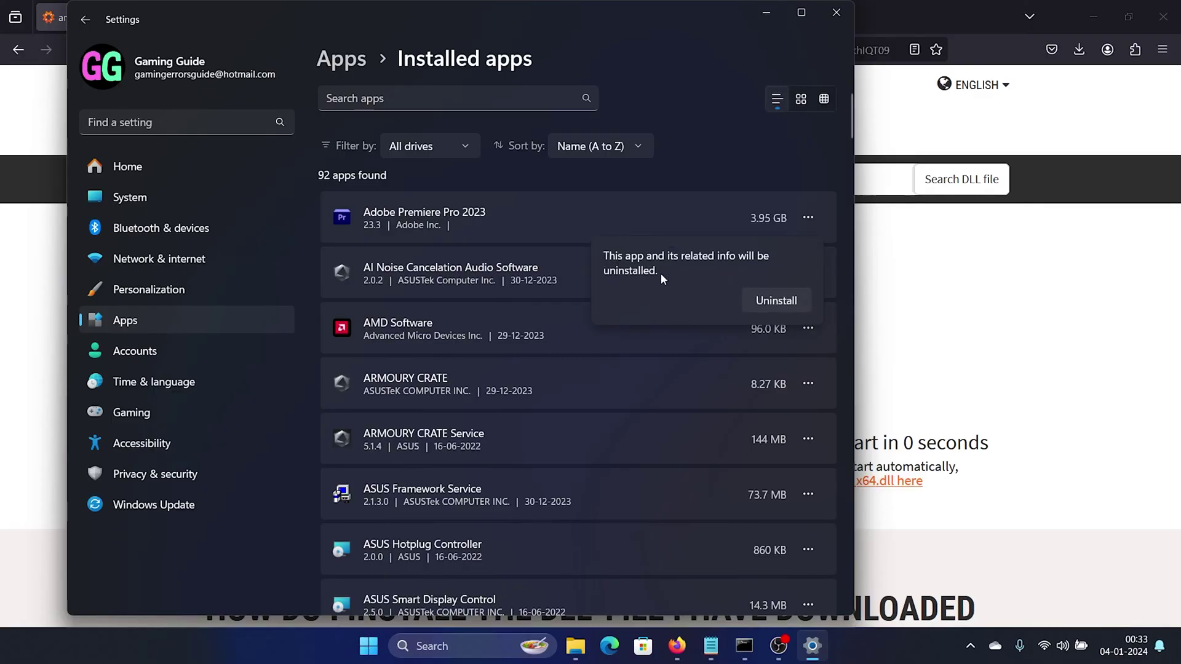
{"action": "left_click", "coordinate": [783, 301]}
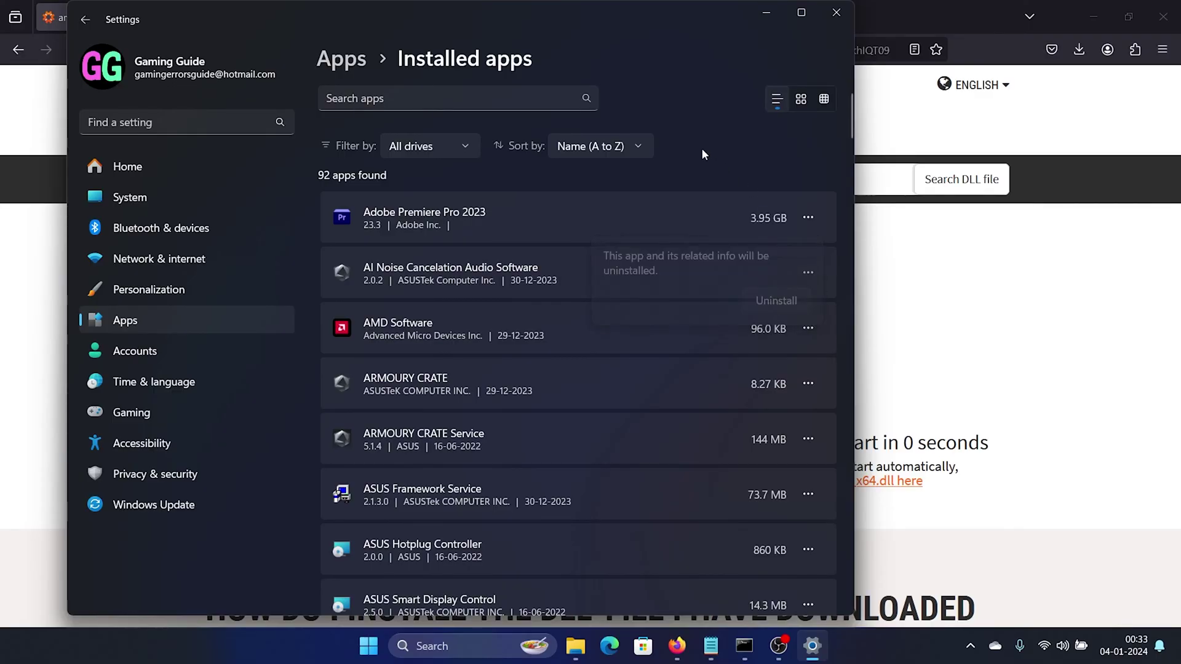
{"action": "left_click", "coordinate": [848, 19]}
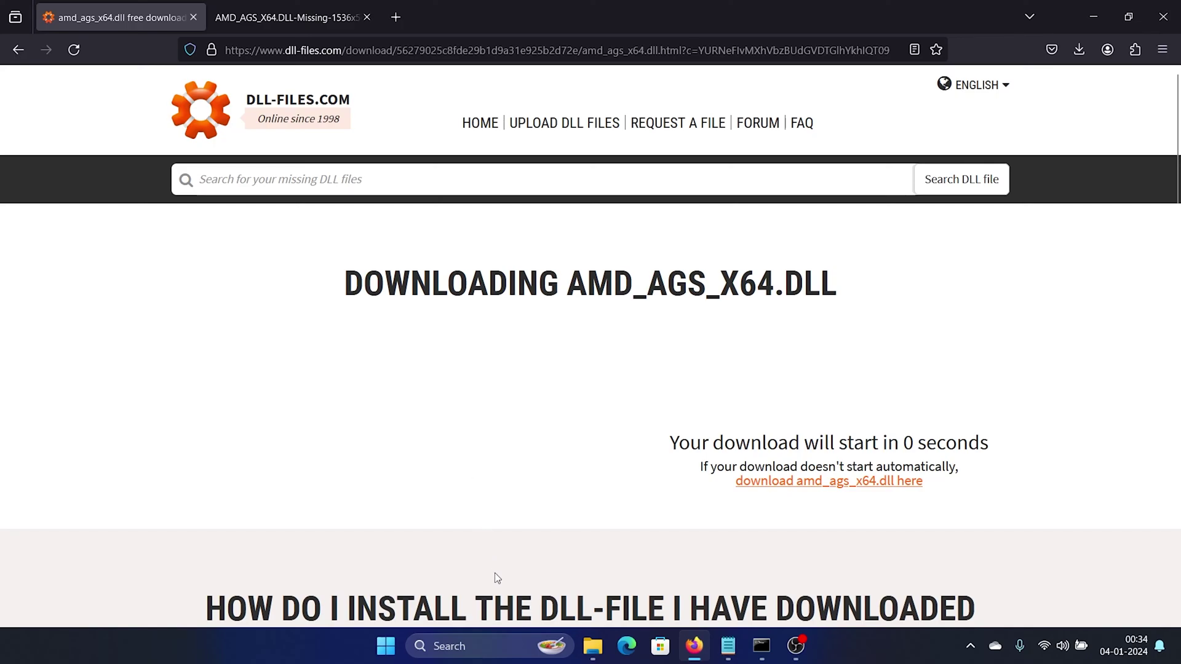
Search 'recovery', open System Restore from the Recovery page, then return to the browser
{"action": "left_click", "coordinate": [470, 646]}
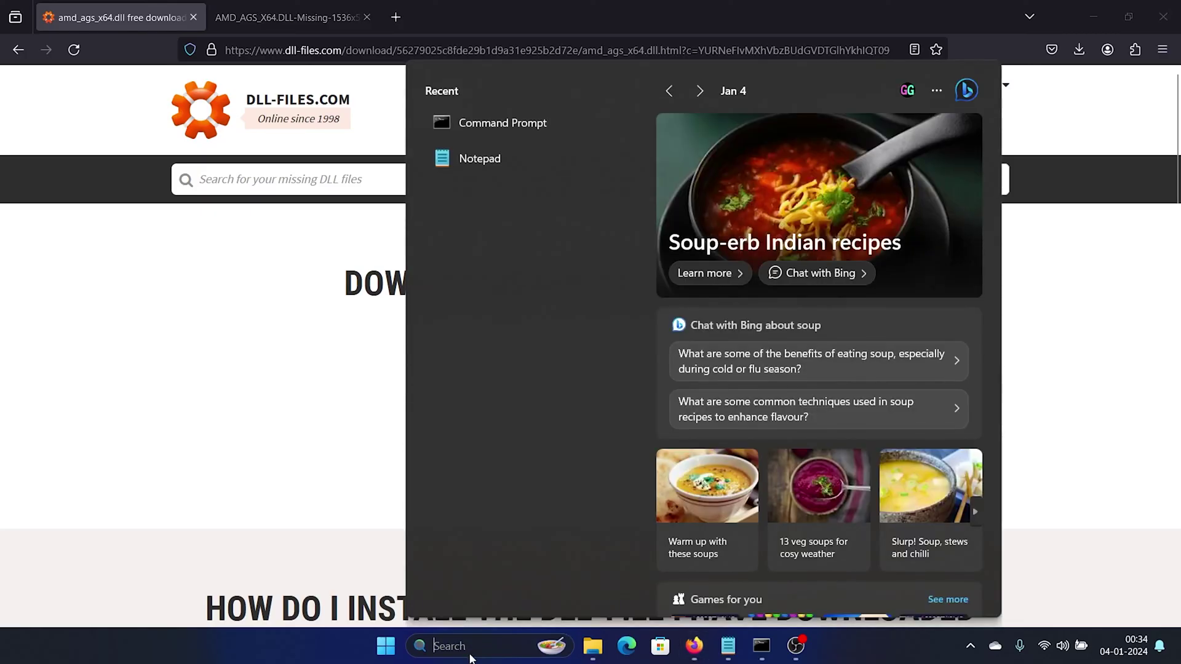
{"action": "type", "text": "recovery"}
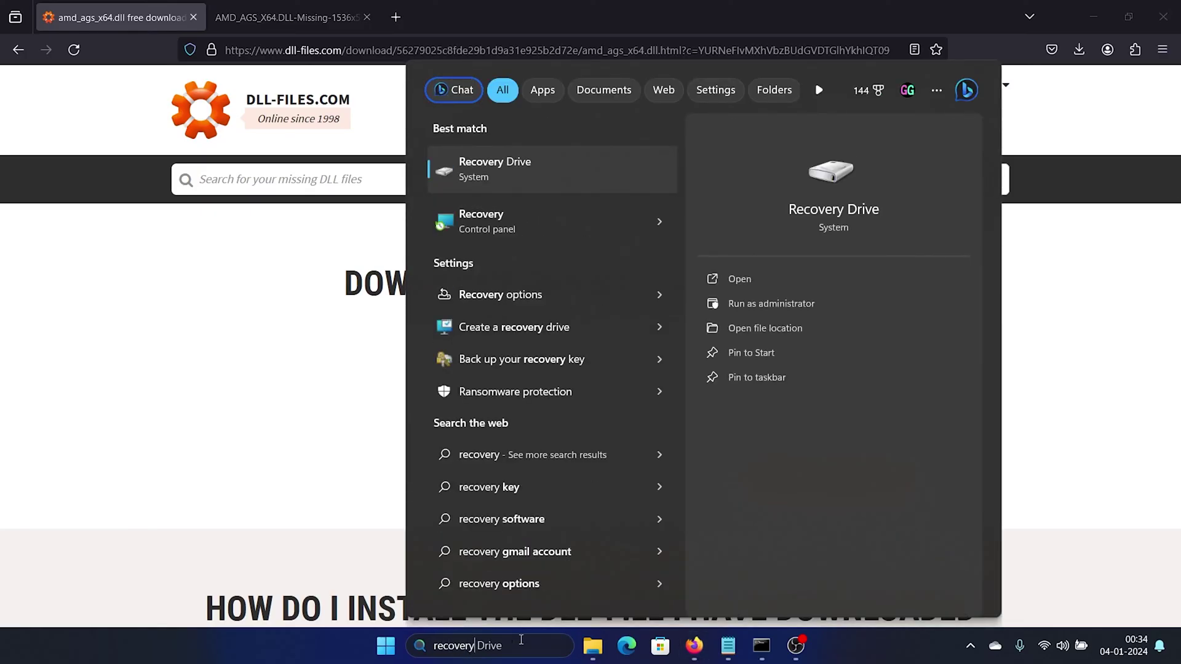
{"action": "left_click", "coordinate": [515, 223]}
{"action": "left_click", "coordinate": [433, 268]}
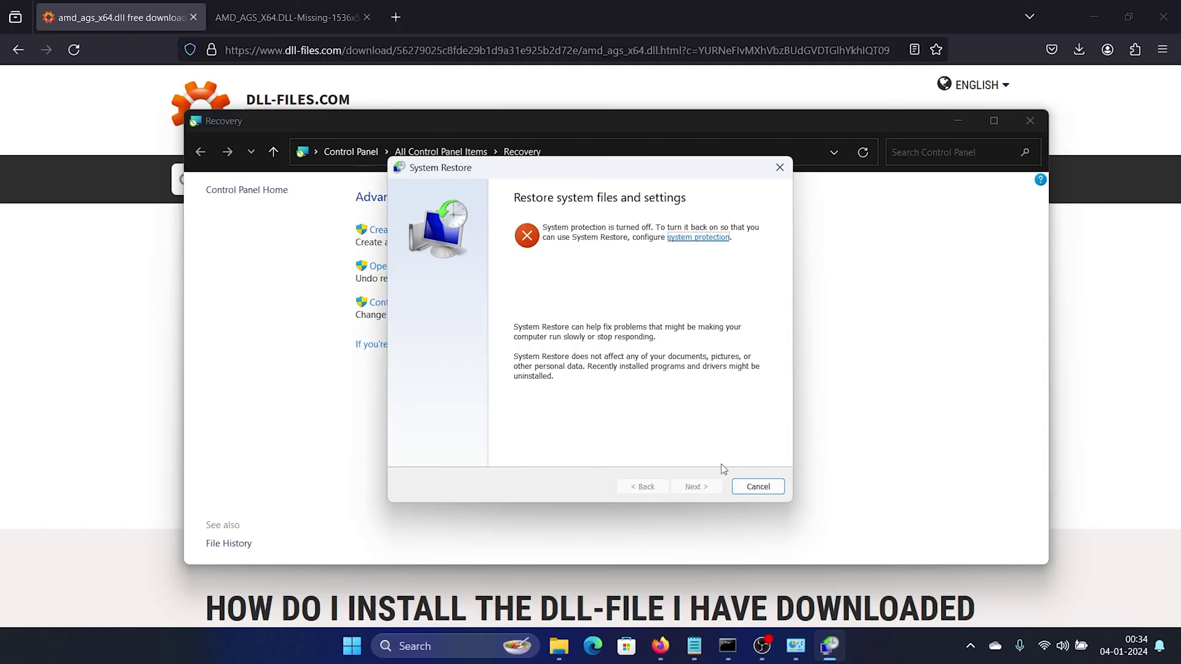
{"action": "left_click", "coordinate": [695, 67]}
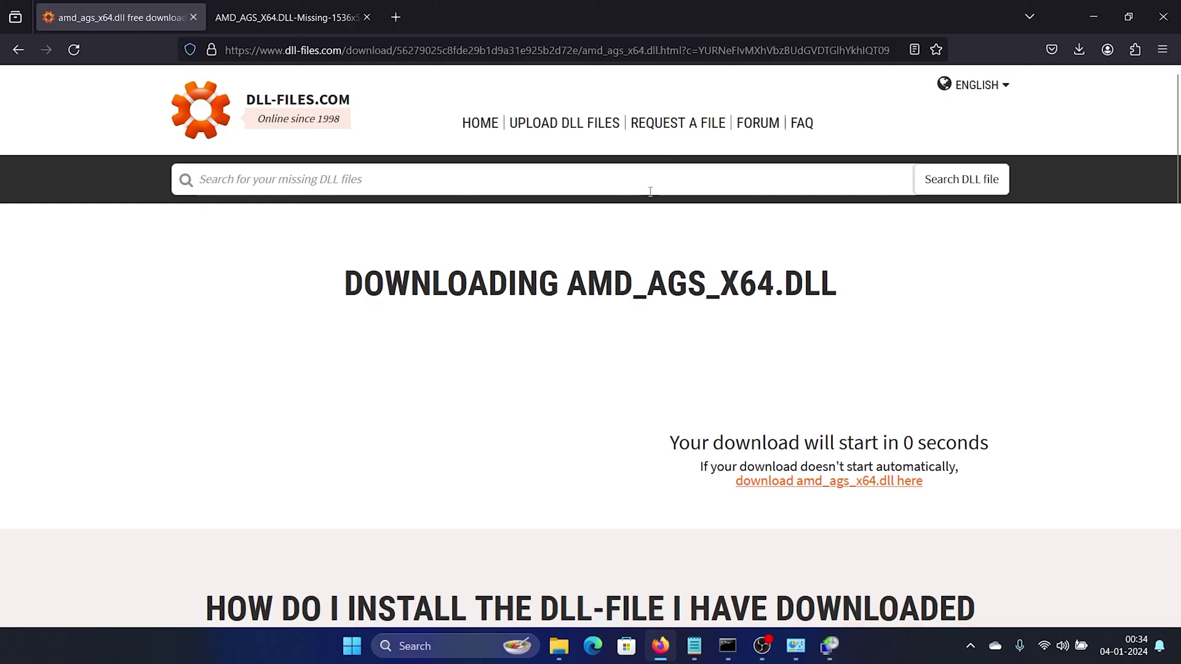